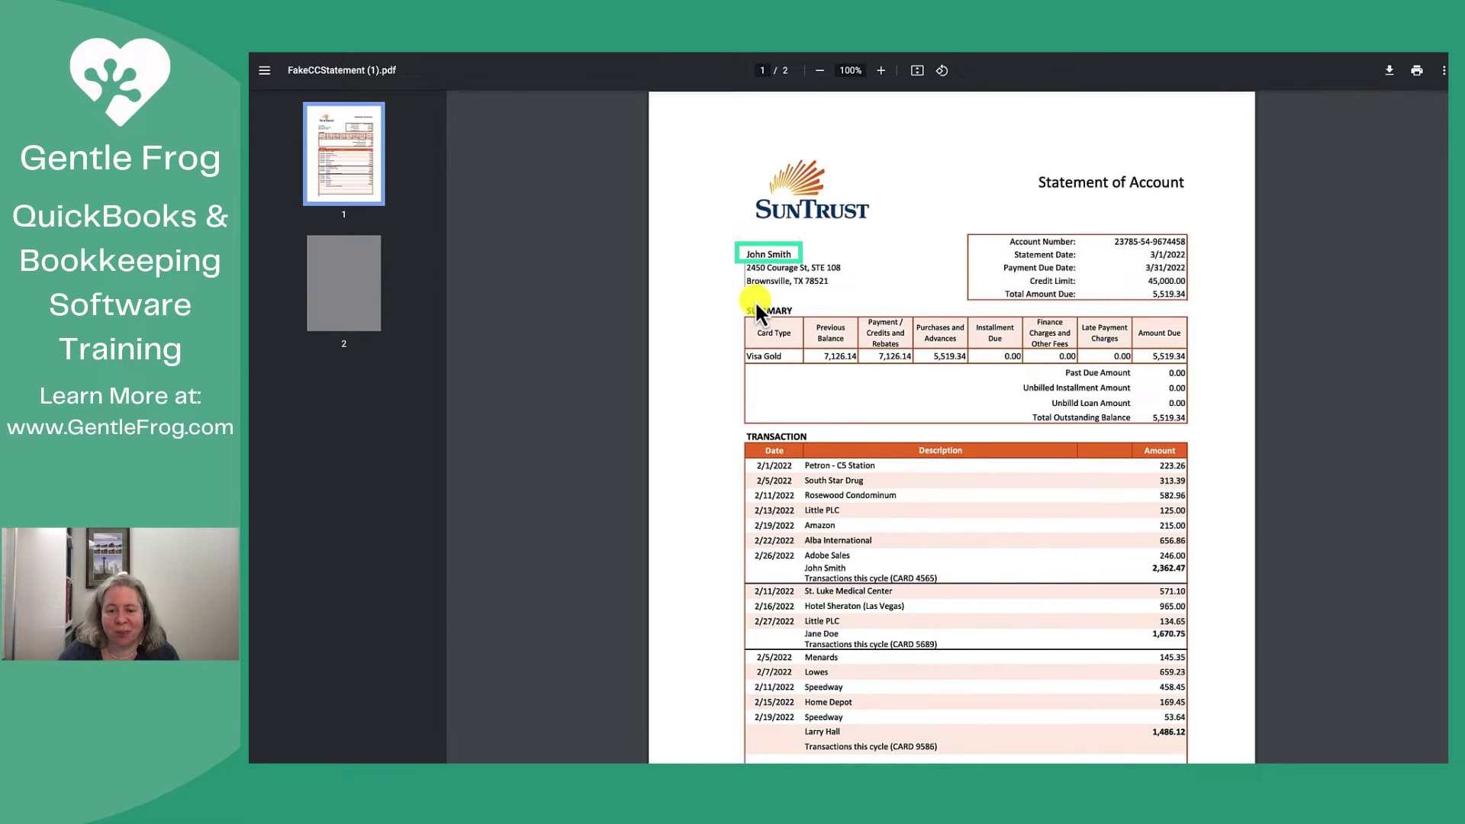
scroll(754, 300, "down", 1)
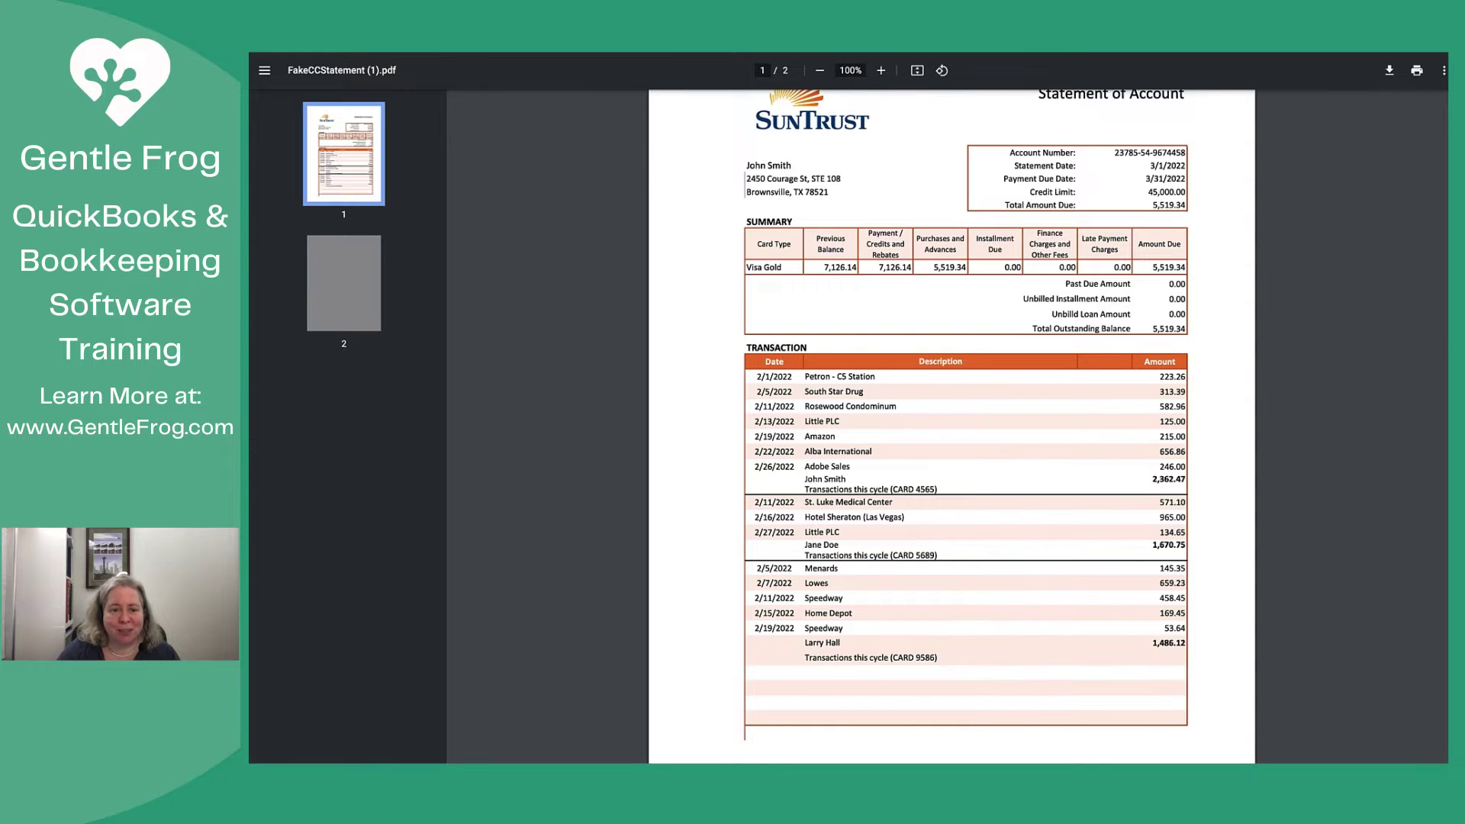
Compare the statement's cardholder cycle totals (2,362.47, 1,670.75, 1,486.12) with the balance sheet sub-card balances
key("ctrl+Tab")
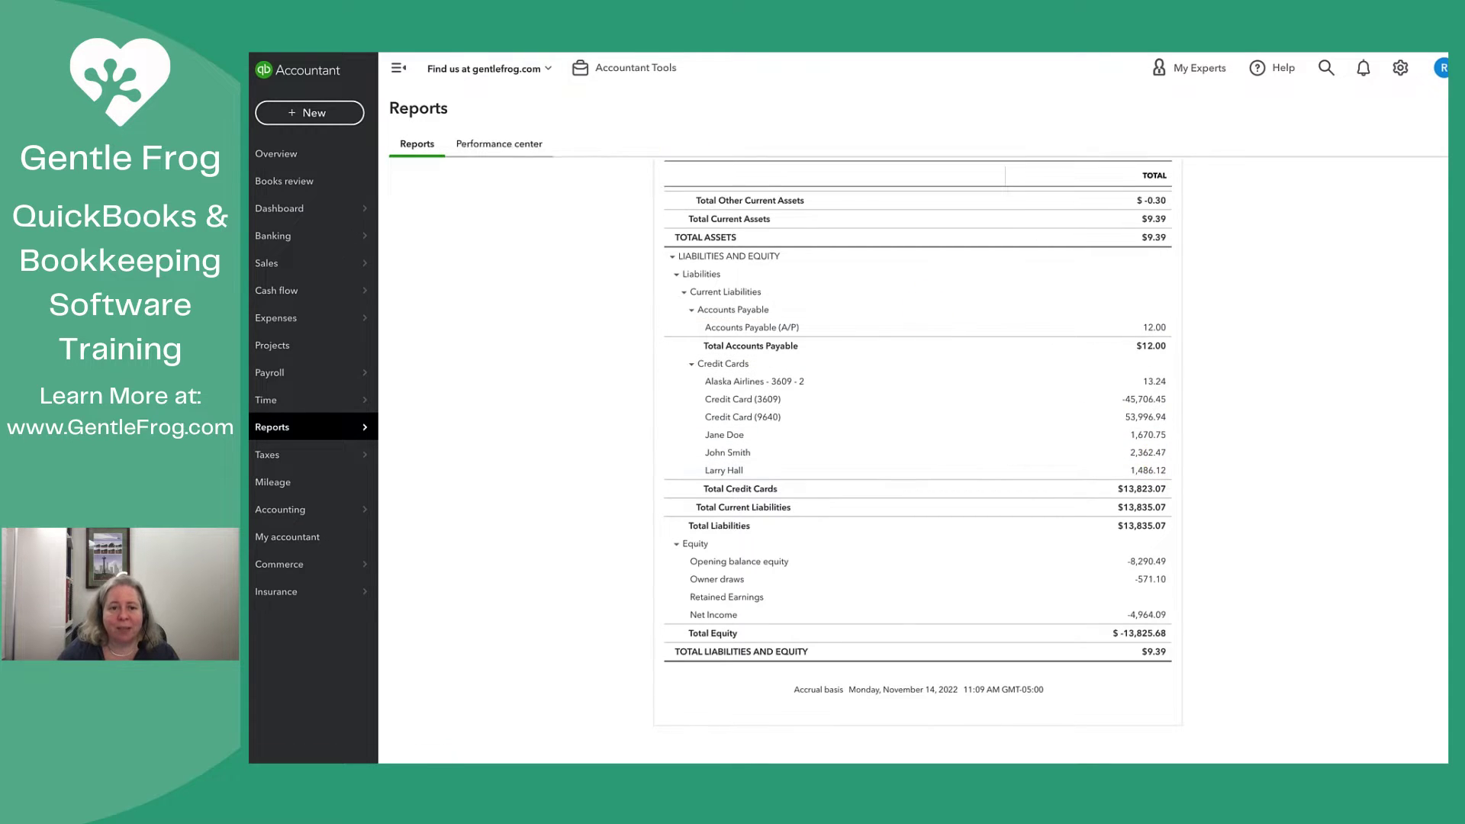
key("ctrl+Tab")
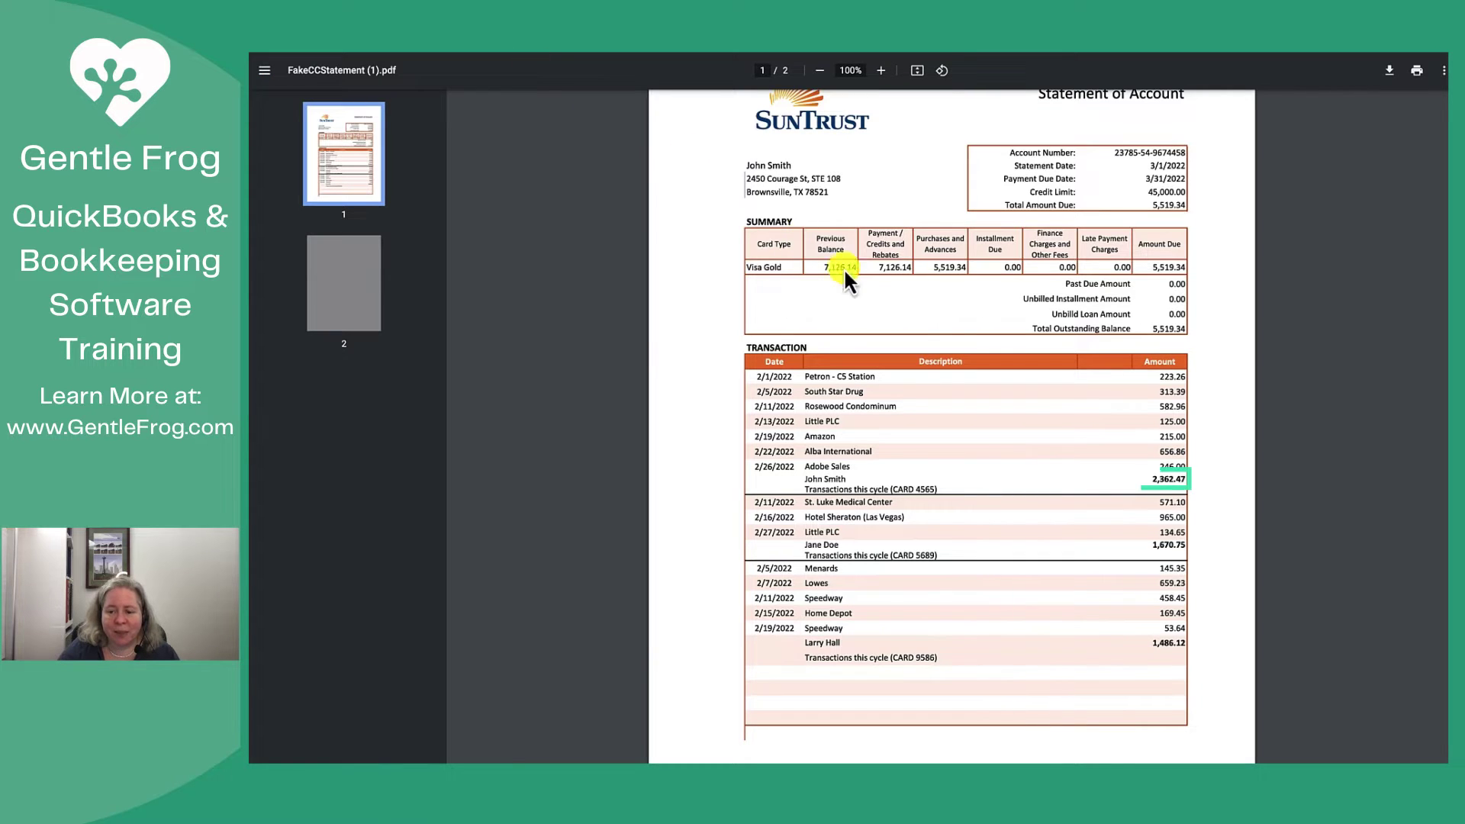
left_click_drag(1141, 469, 1191, 488)
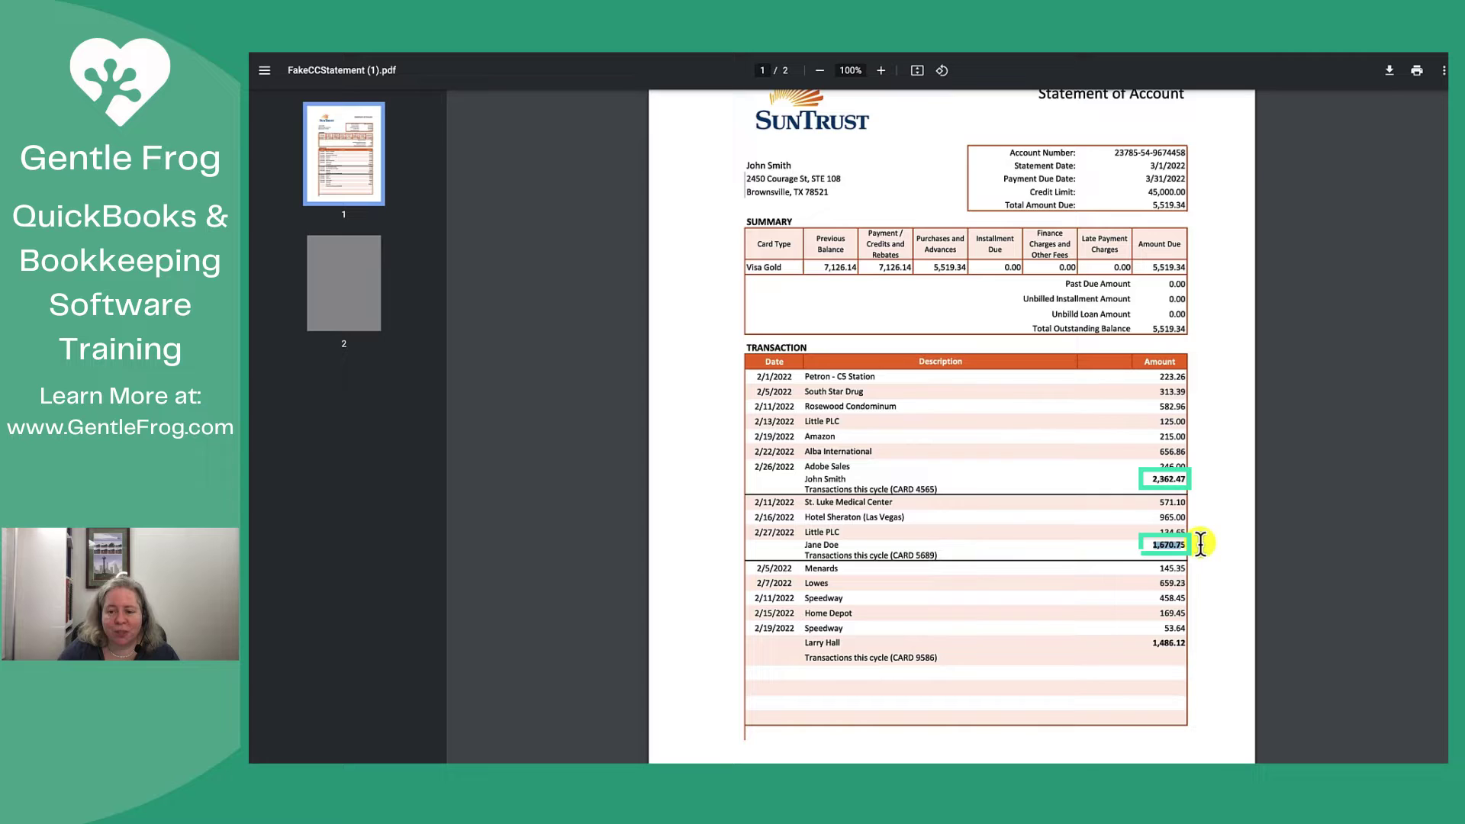
double_click(1193, 642)
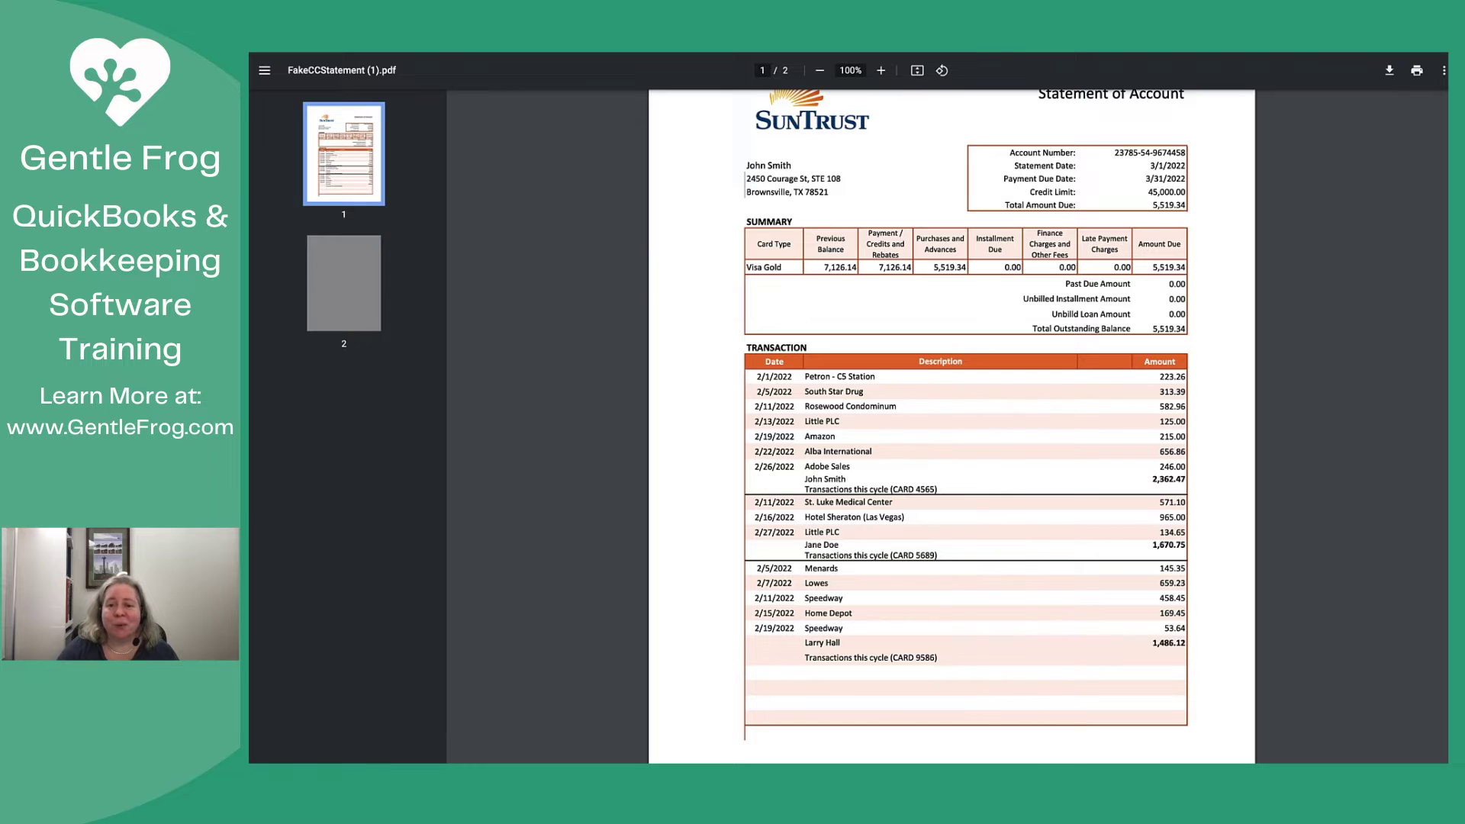
left_click(335, 45)
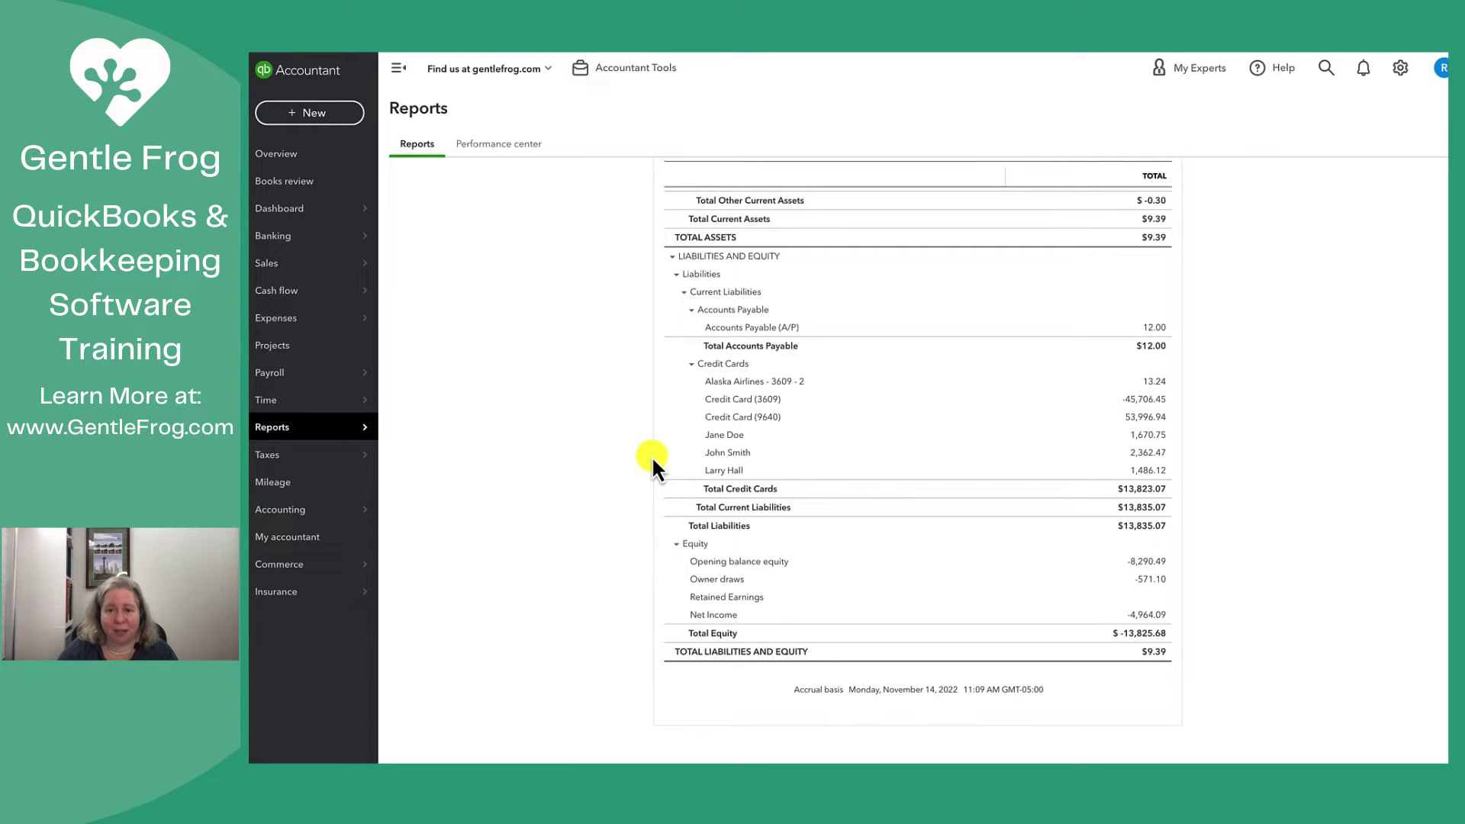
Open Reconcile and select the first cardholder's credit card sub-account, found by searching the cardholder's name
mouse_move(280, 509)
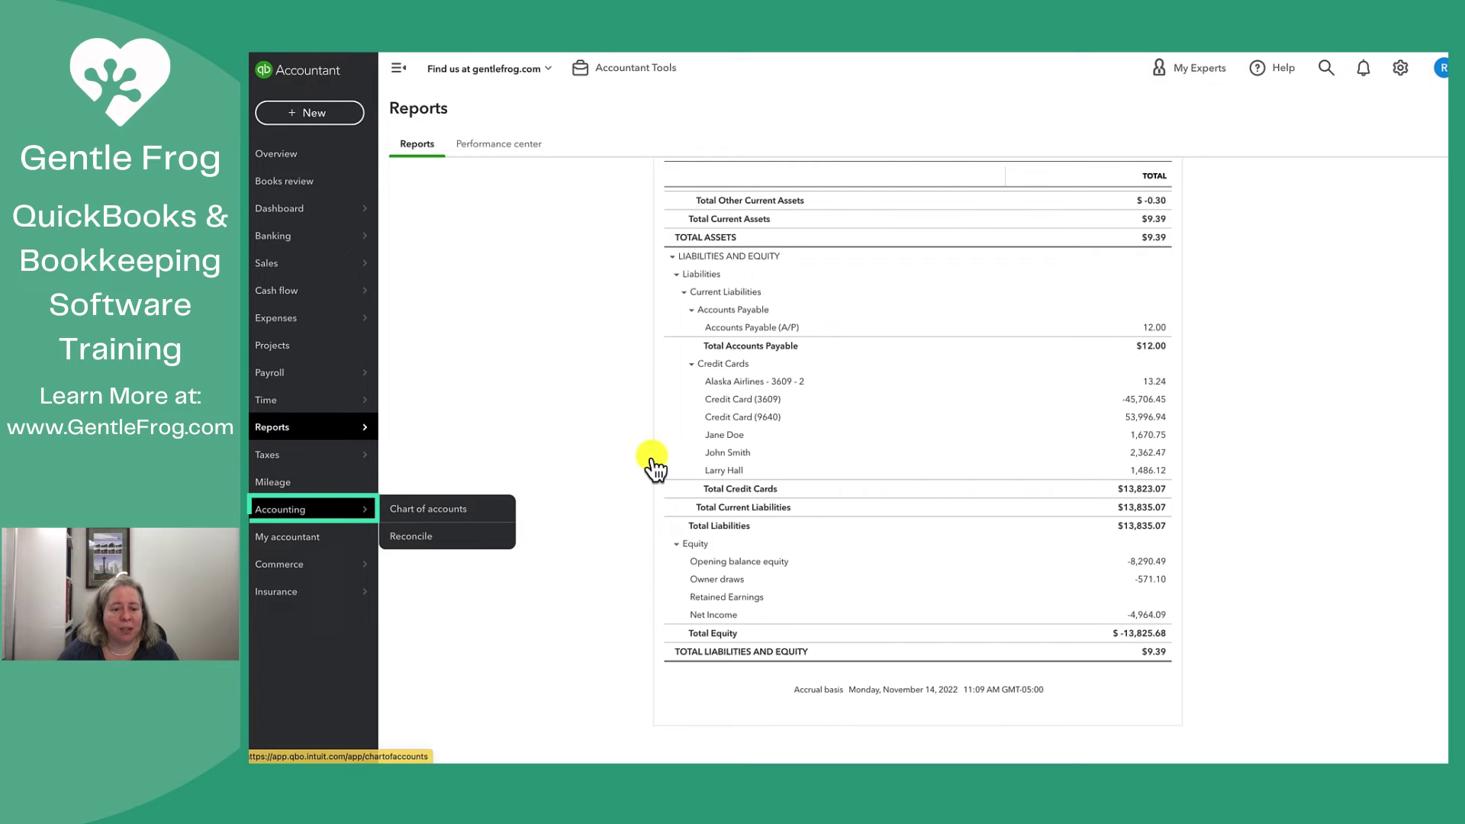
left_click(431, 536)
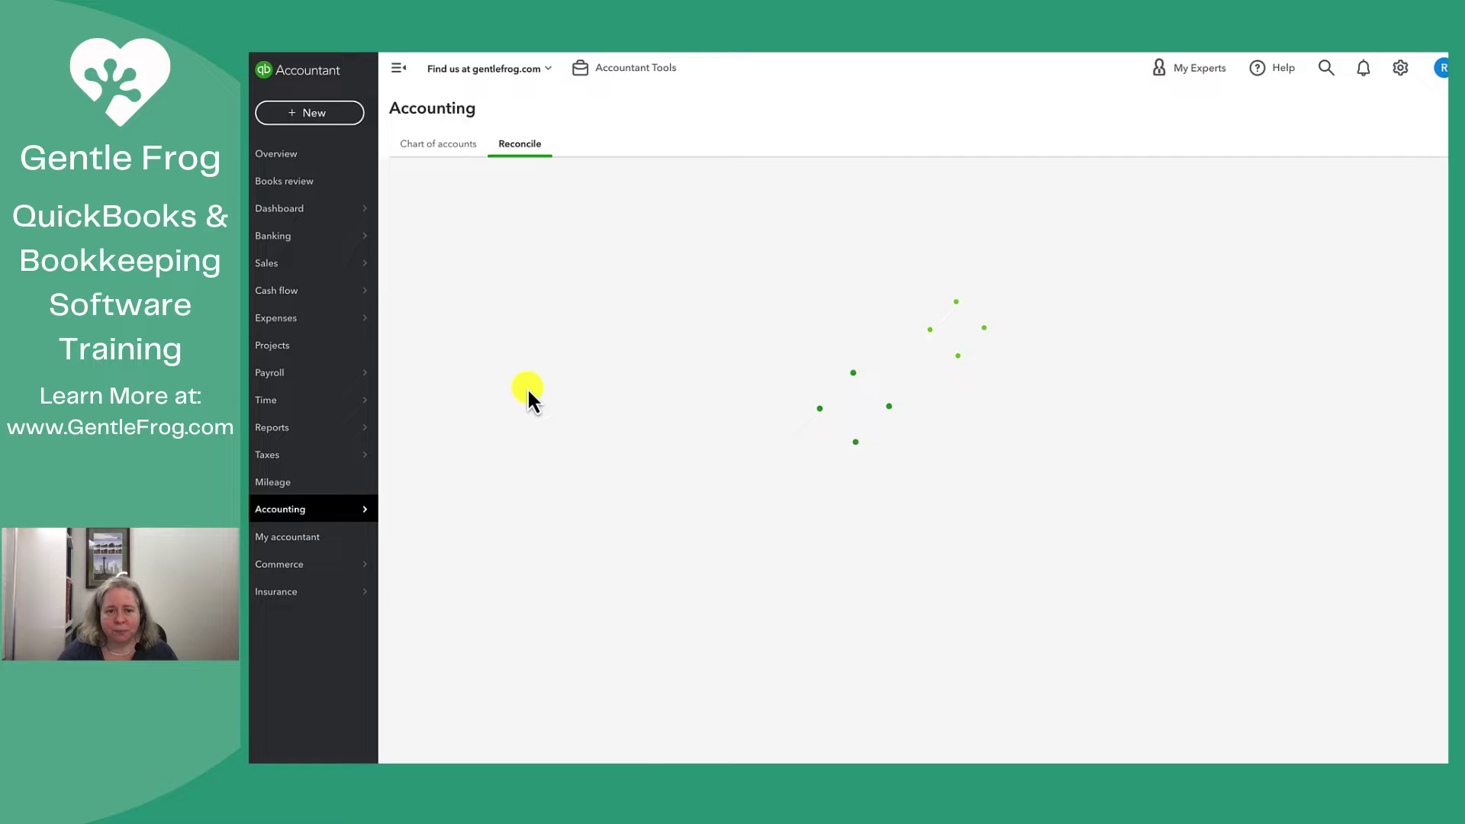
left_click(492, 53)
left_click_drag(805, 479, 862, 477)
left_click(344, 42)
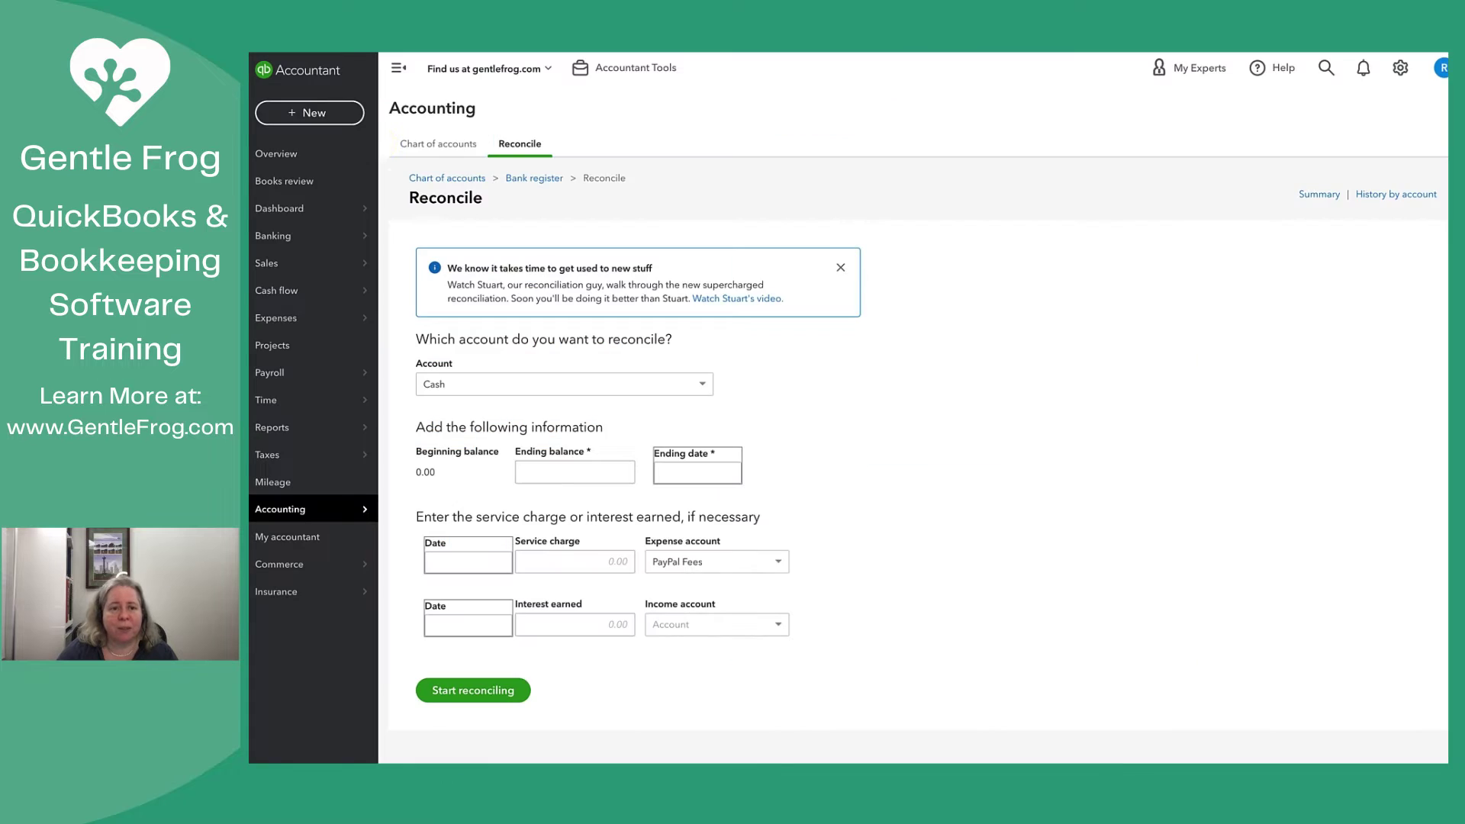
left_click(474, 384)
type("john")
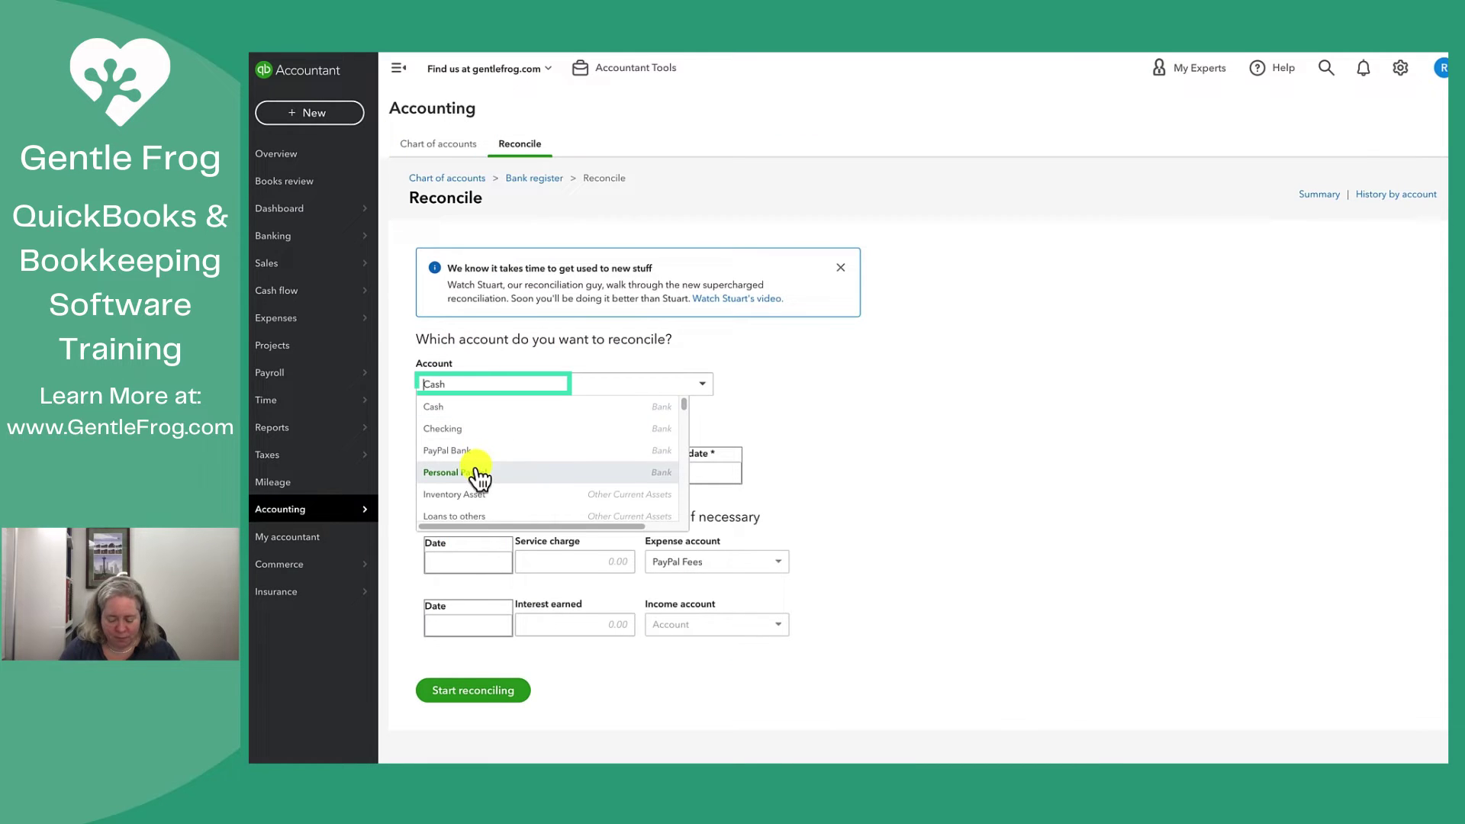
left_click(450, 406)
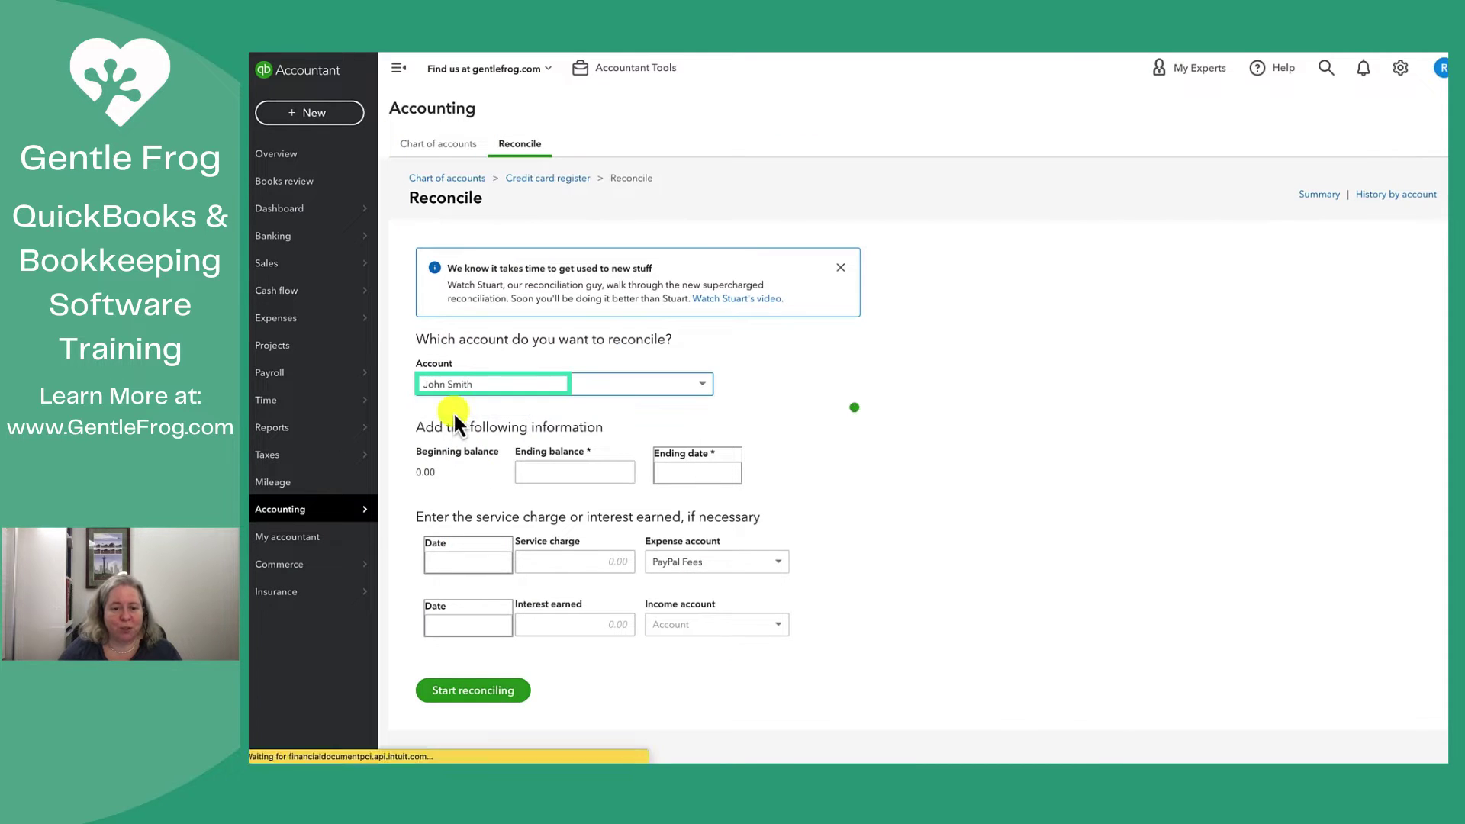
left_click(539, 473)
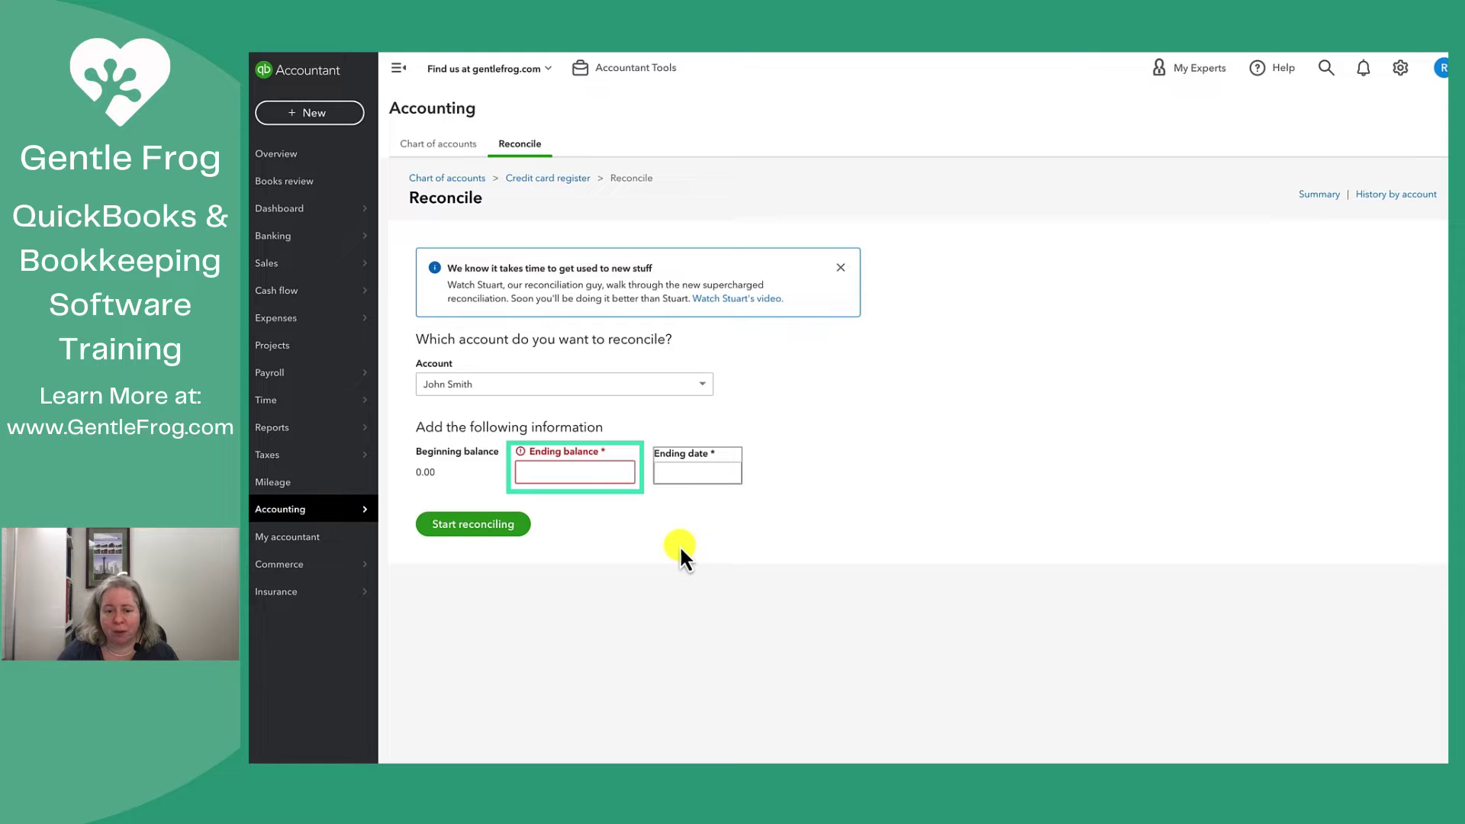
Copy 2,362.47 from the statement PDF and paste it as the ending balance
left_click(572, 477)
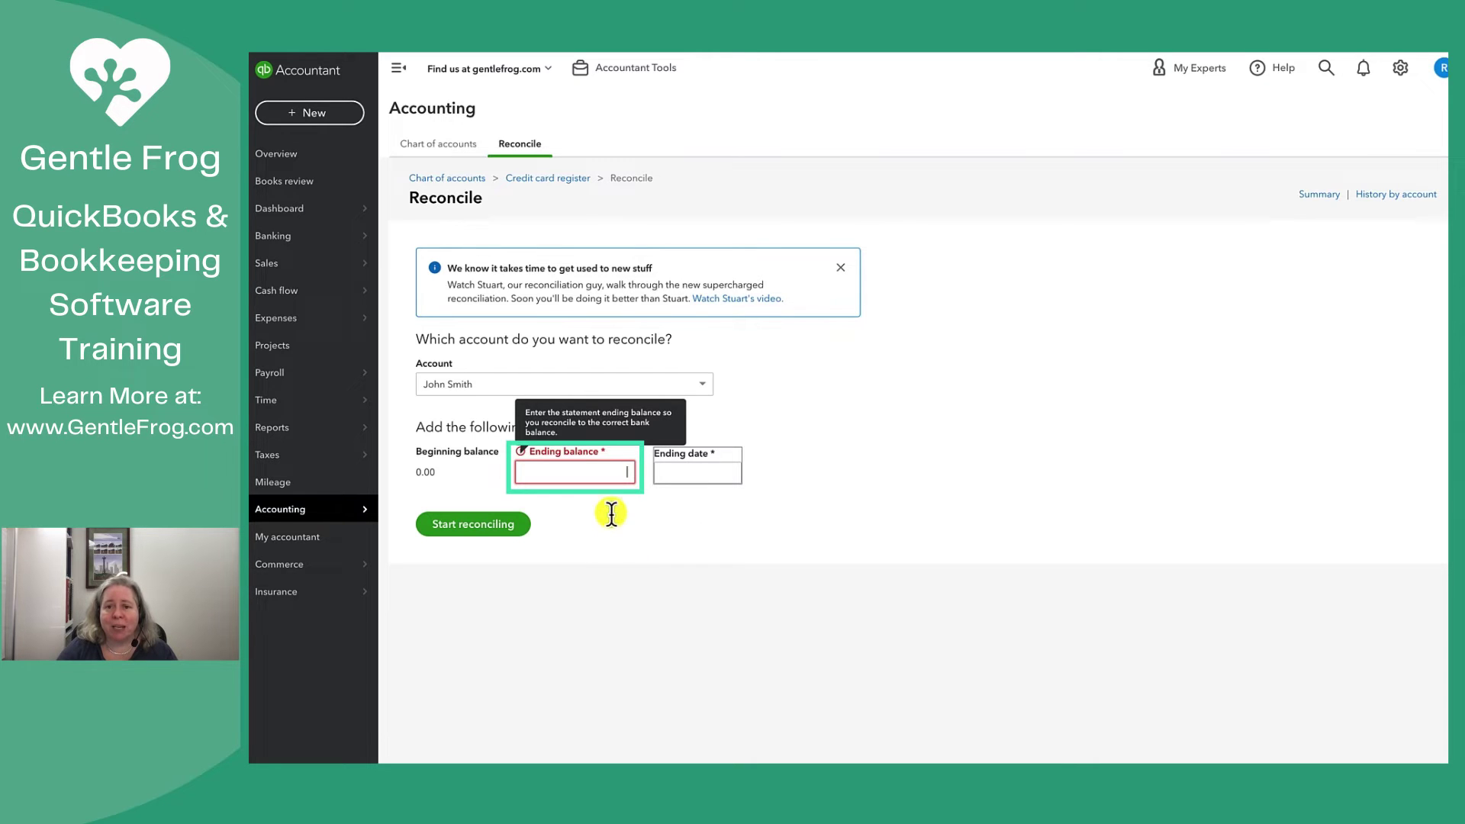
key("ctrl+Tab")
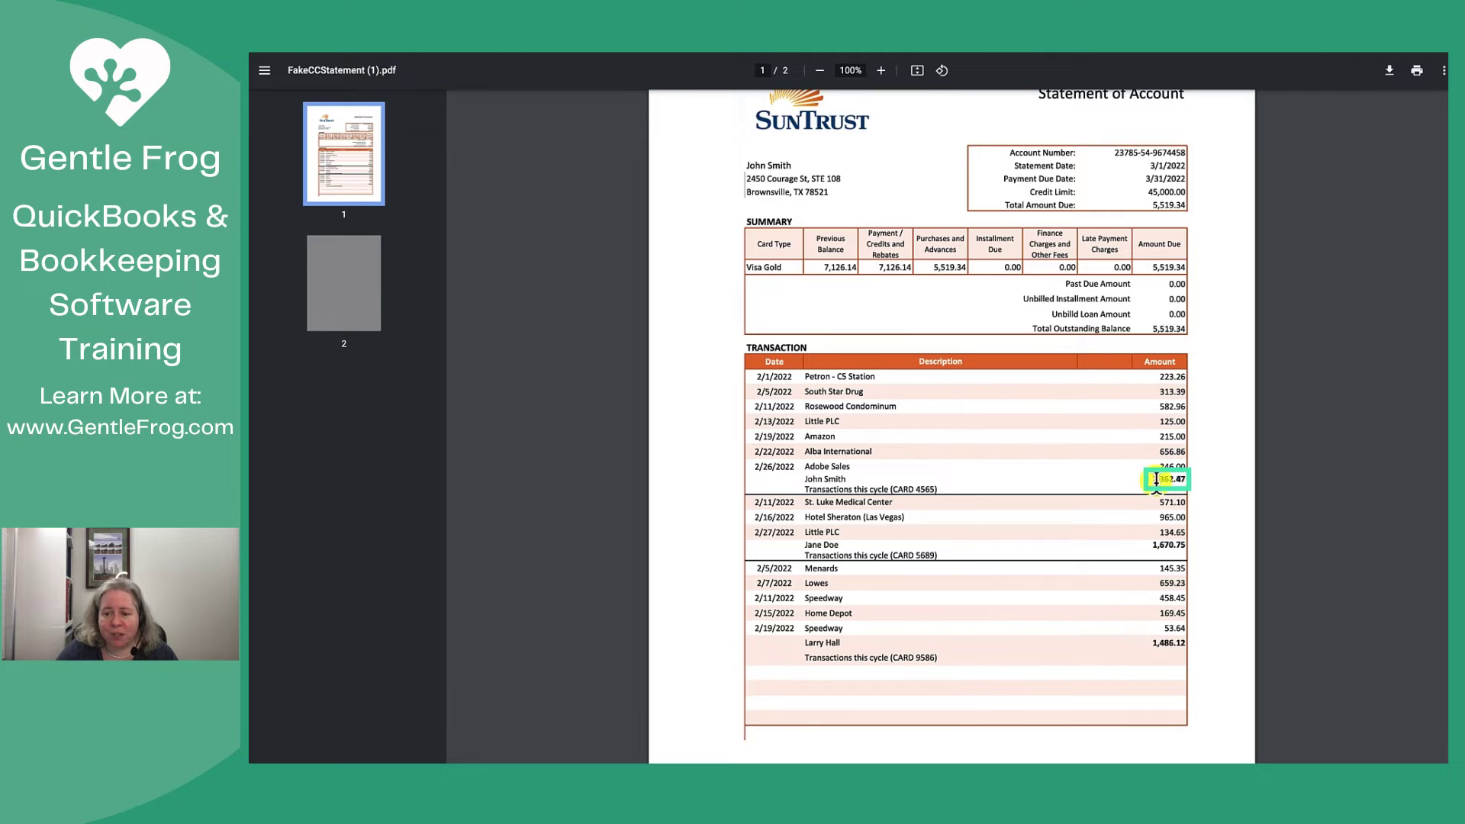
left_click_drag(1156, 479, 1186, 479)
key("ctrl+c")
right_click(1180, 481)
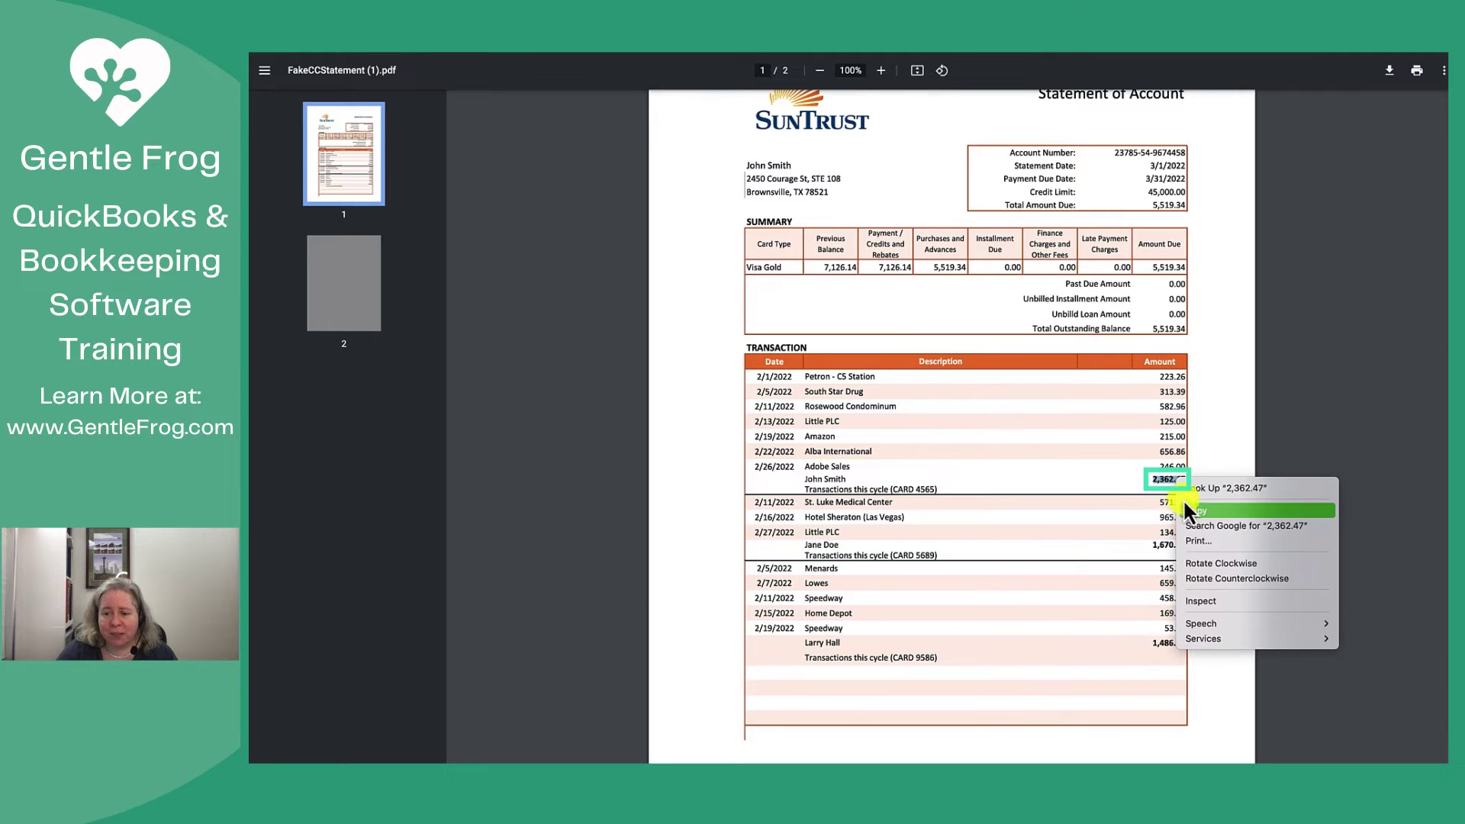
left_click(1188, 510)
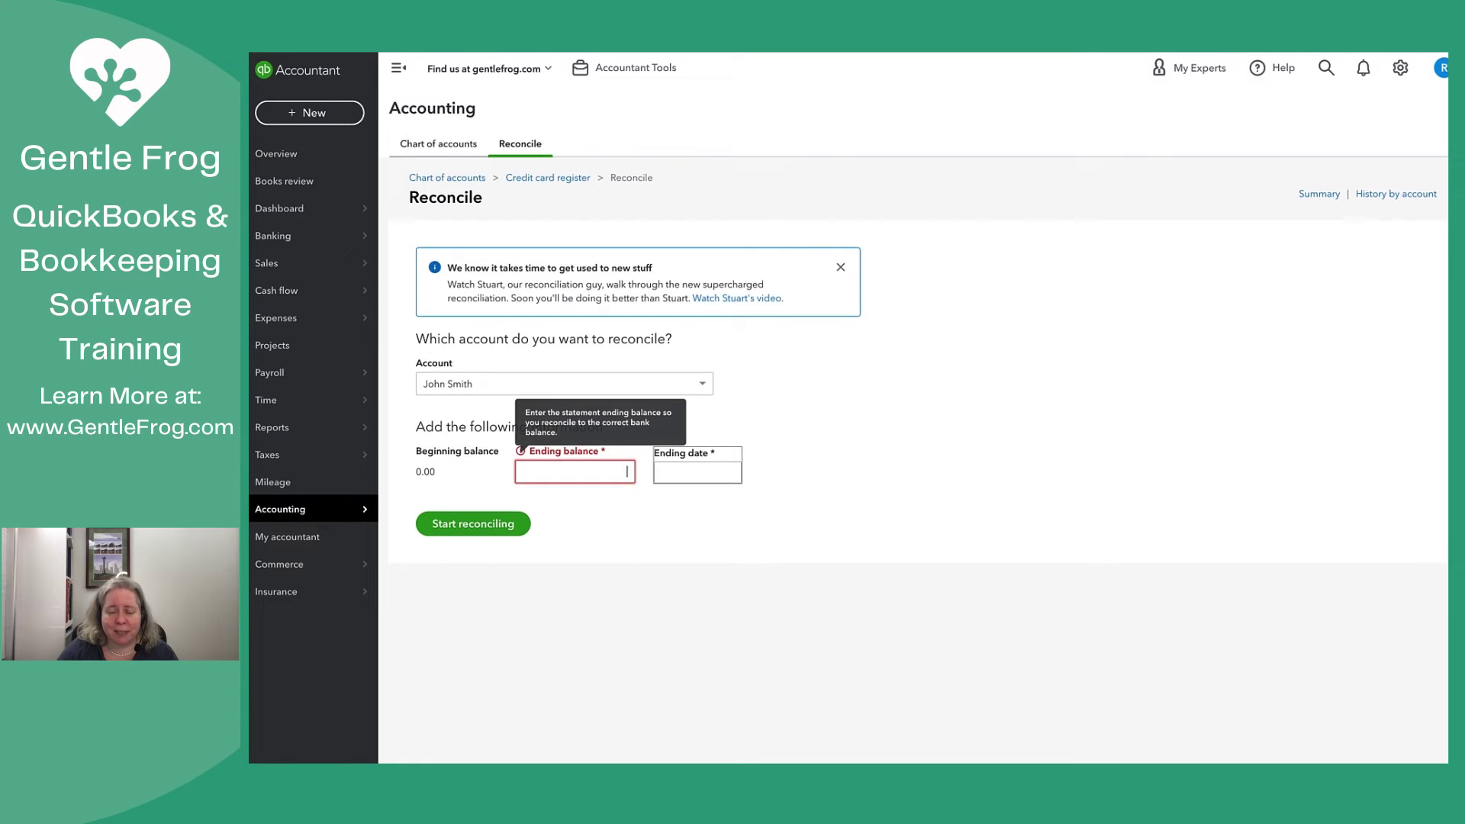
right_click(552, 474)
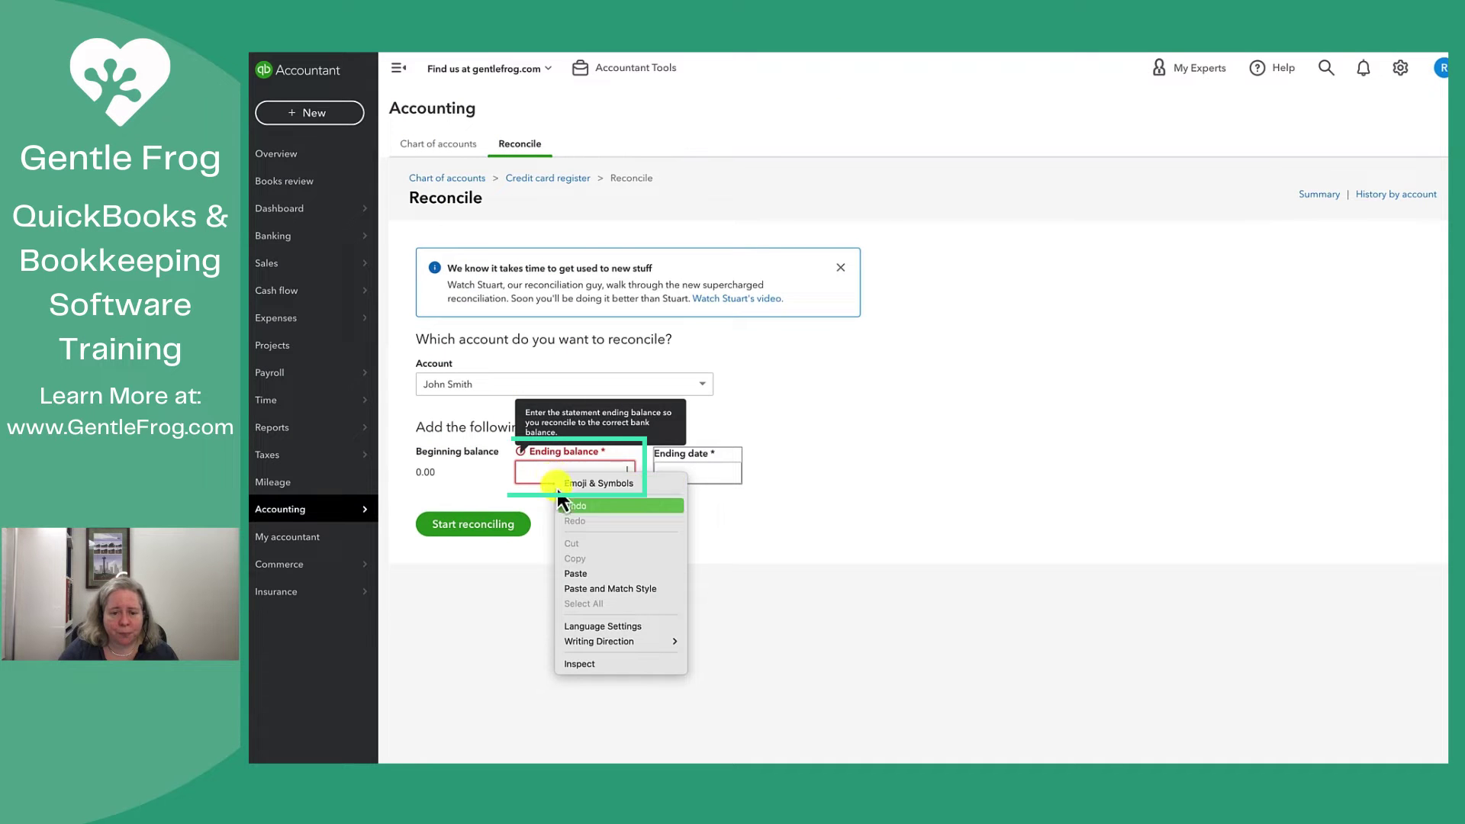
left_click(578, 573)
left_click(697, 474)
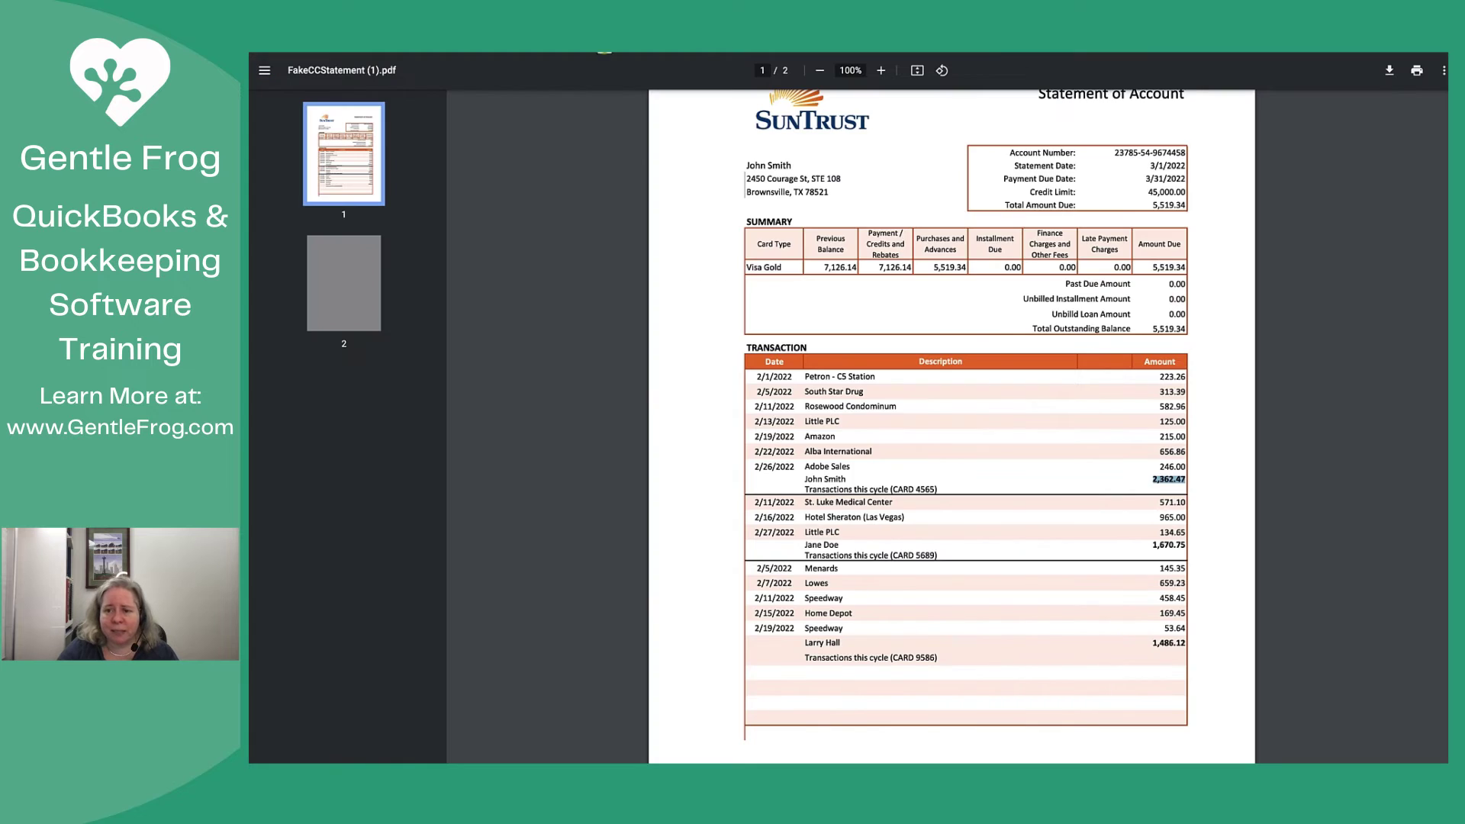
Copy the statement date 3/1/2022 into Ending date and start reconciling
left_click_drag(1147, 166, 1186, 166)
right_click(1159, 165)
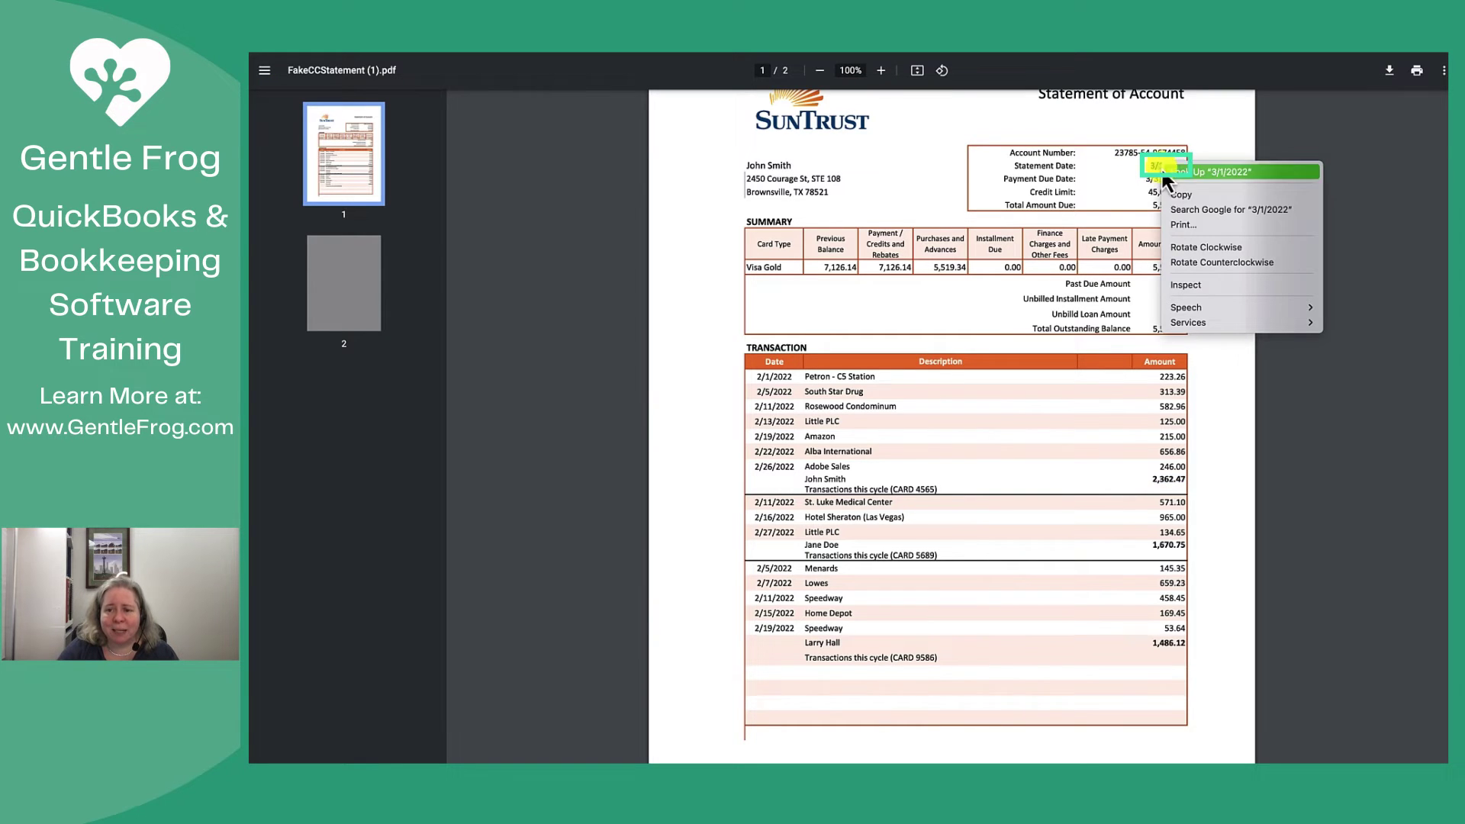
left_click(1162, 193)
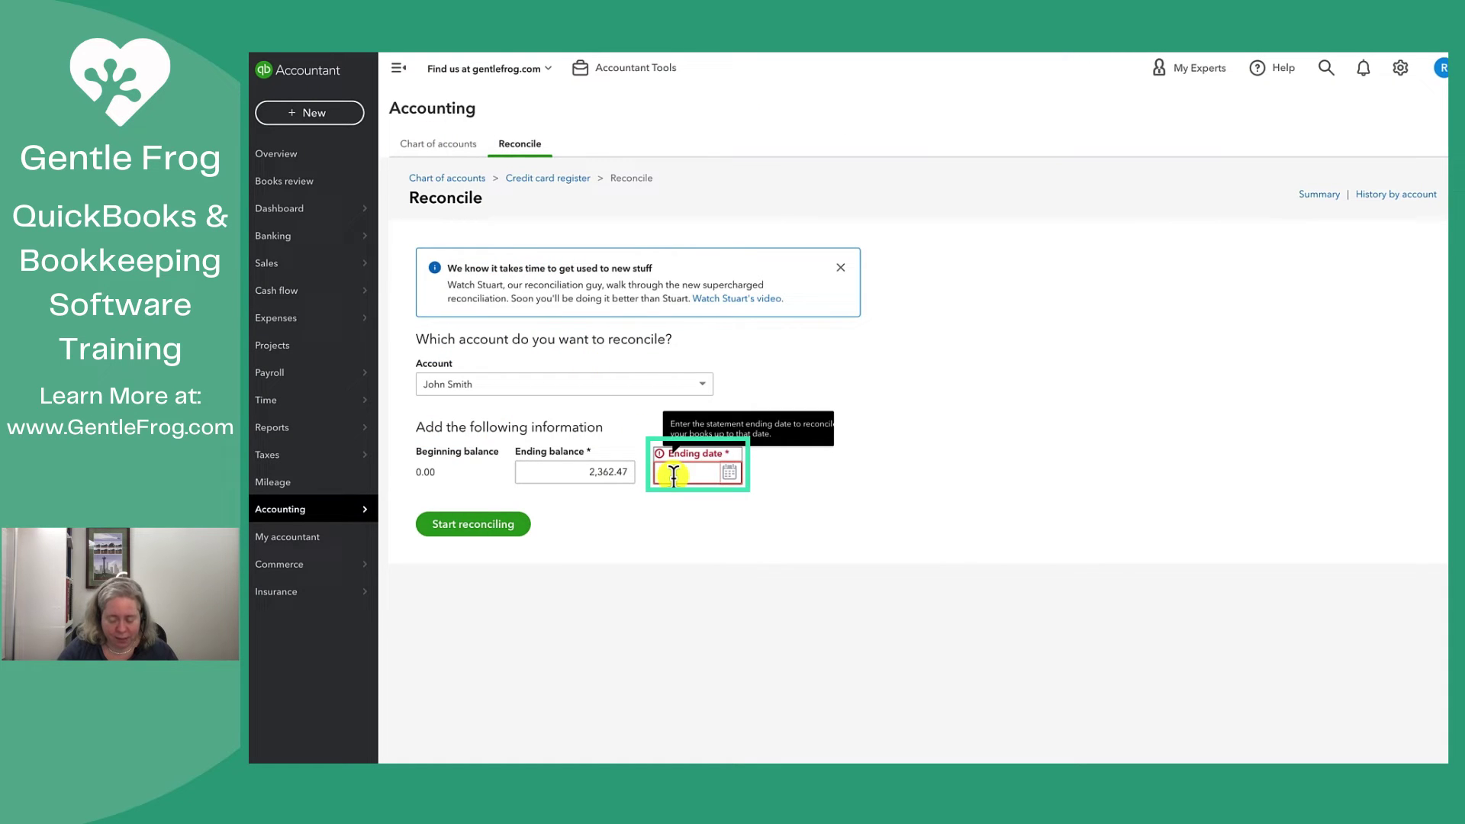
left_click(674, 475)
key("ctrl+v")
left_click(873, 478)
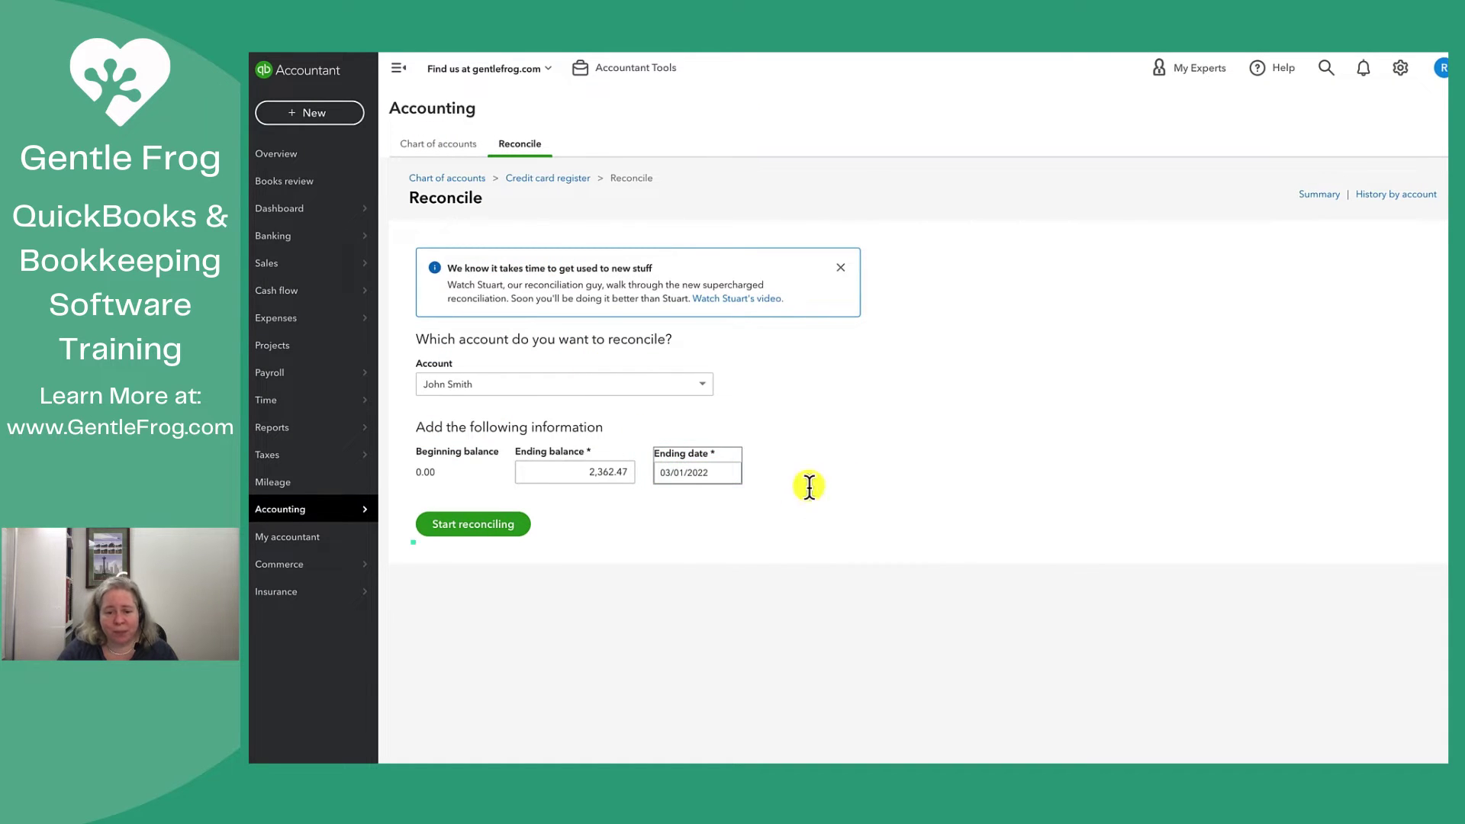
left_click(493, 529)
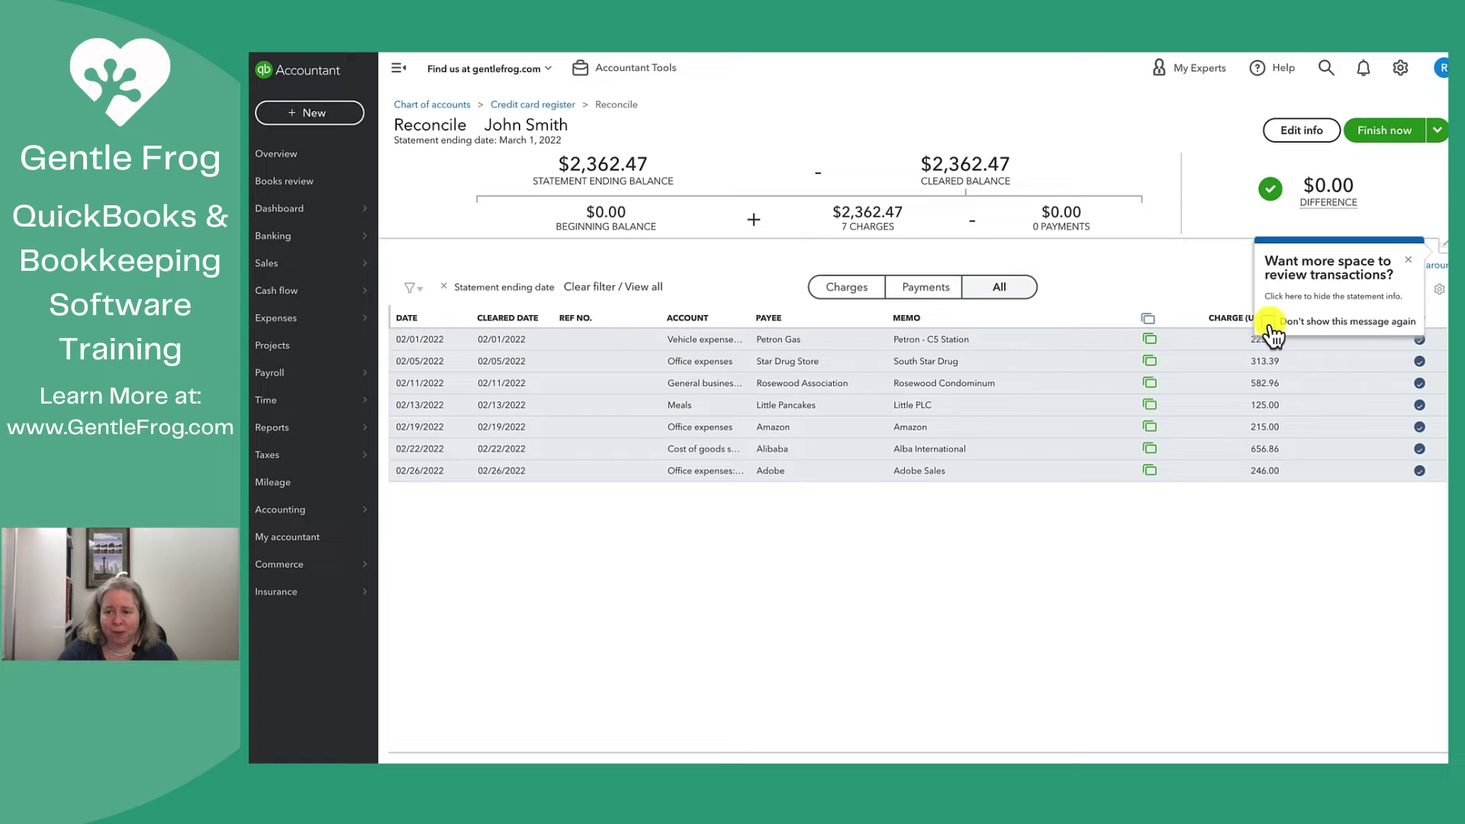
Turn off the more-transactions tip and compare the seven cleared charges against the PDF statement
left_click(1269, 322)
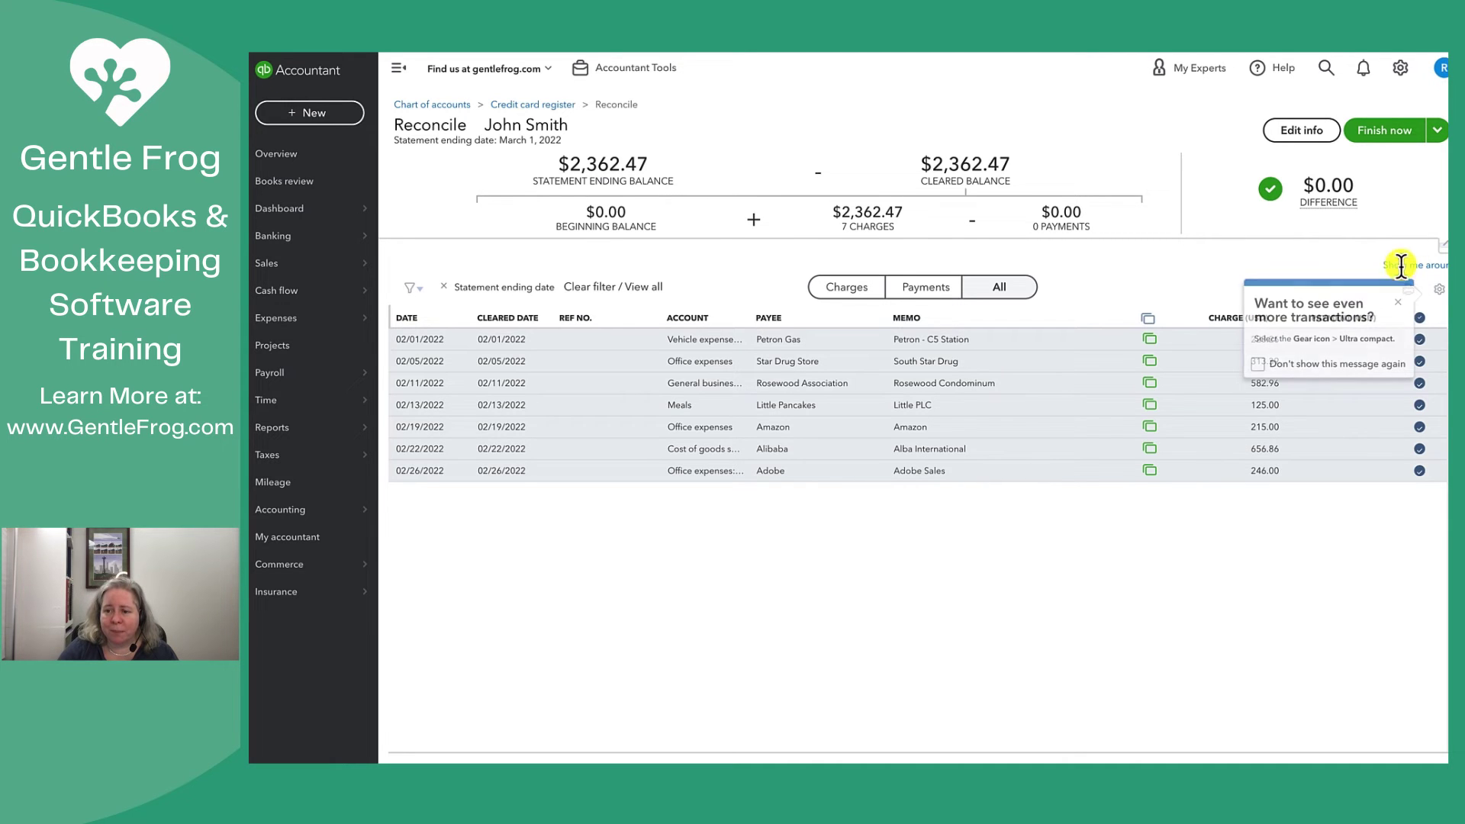
left_click(1398, 303)
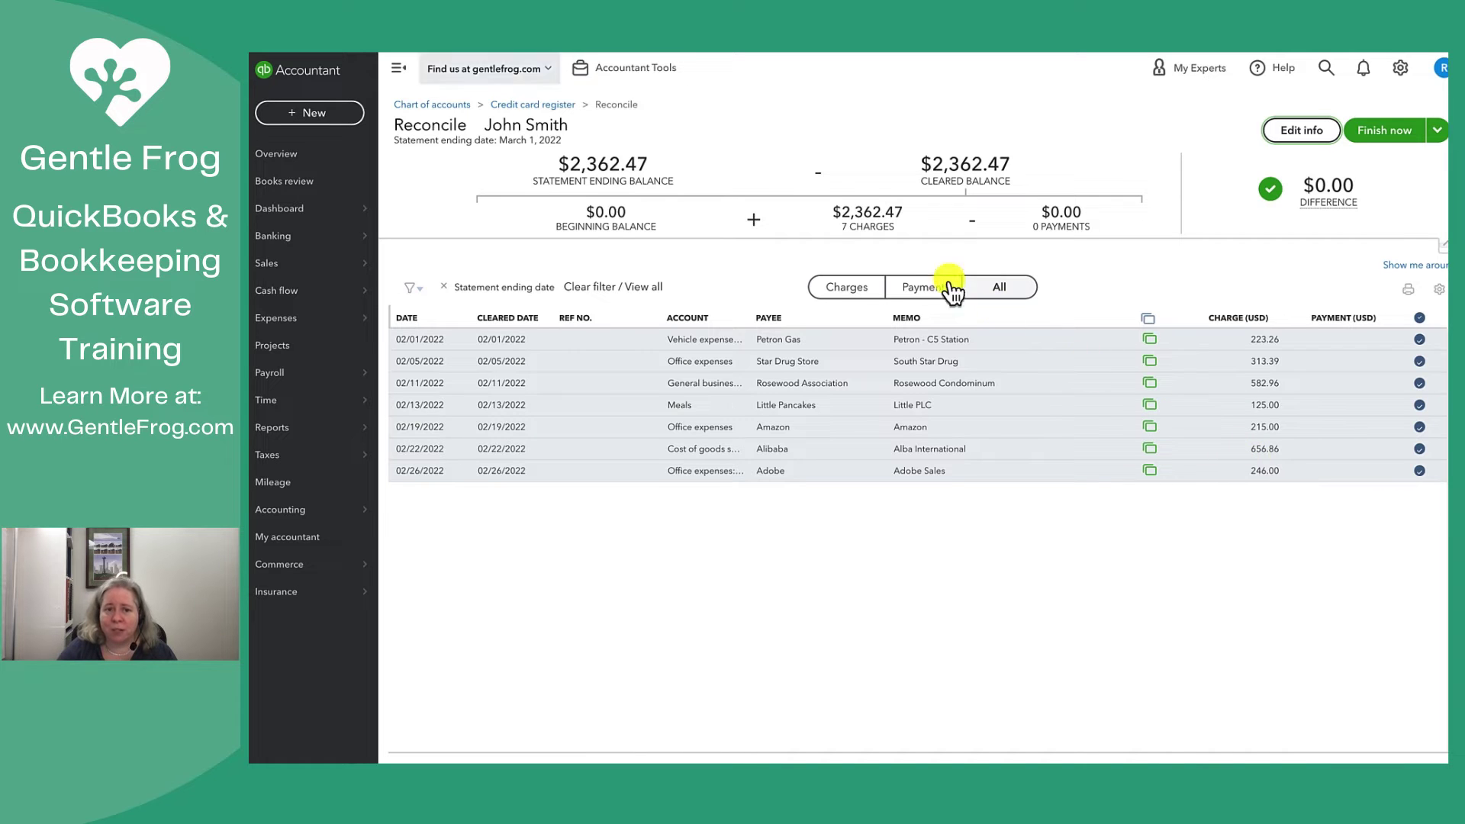
key("ctrl+Tab")
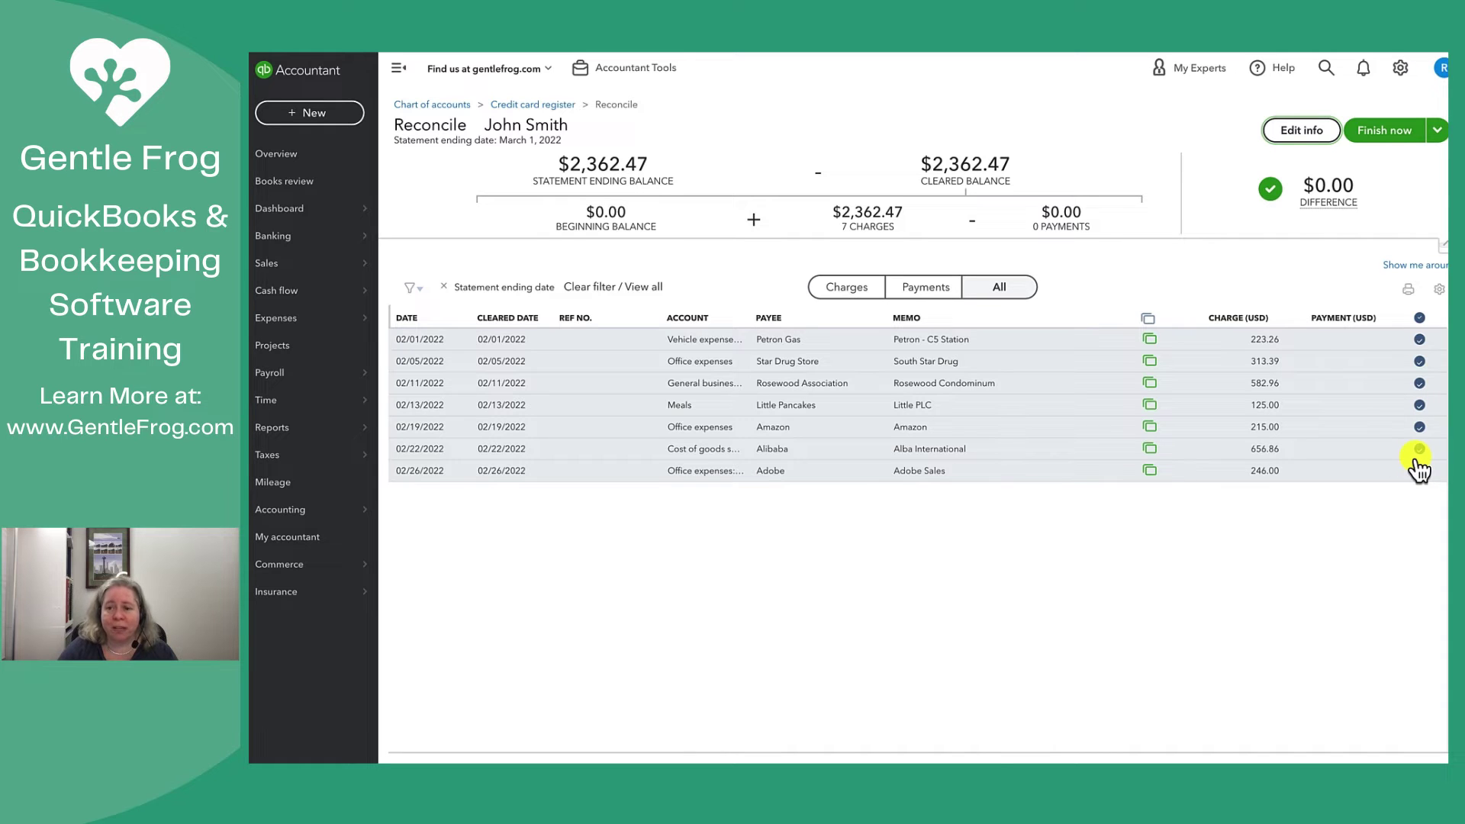
mouse_move(1309, 200)
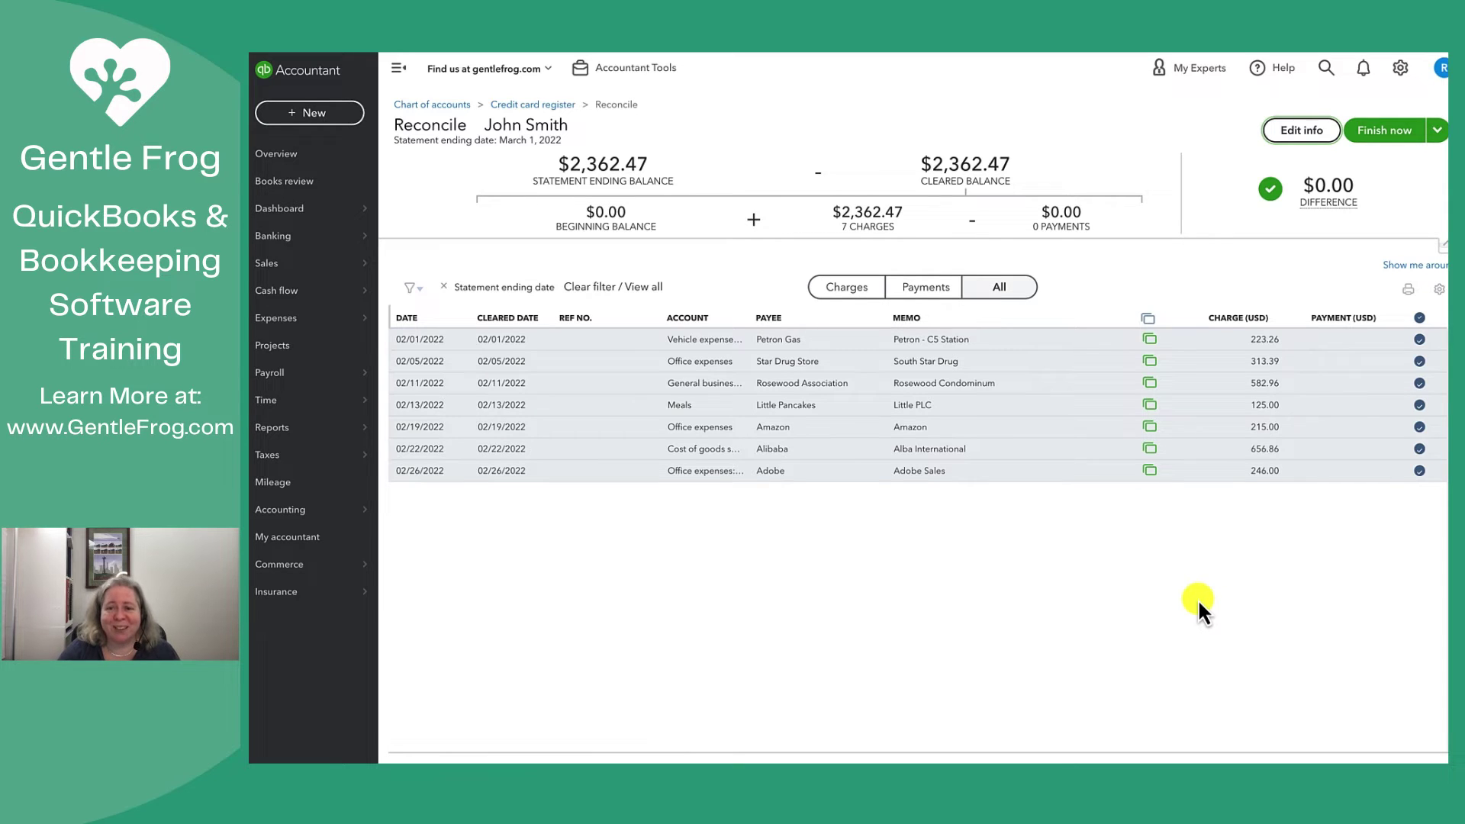
Finish the first cardholder's reconciliation and select the next cardholder's sub-card to reconcile
left_click(1399, 136)
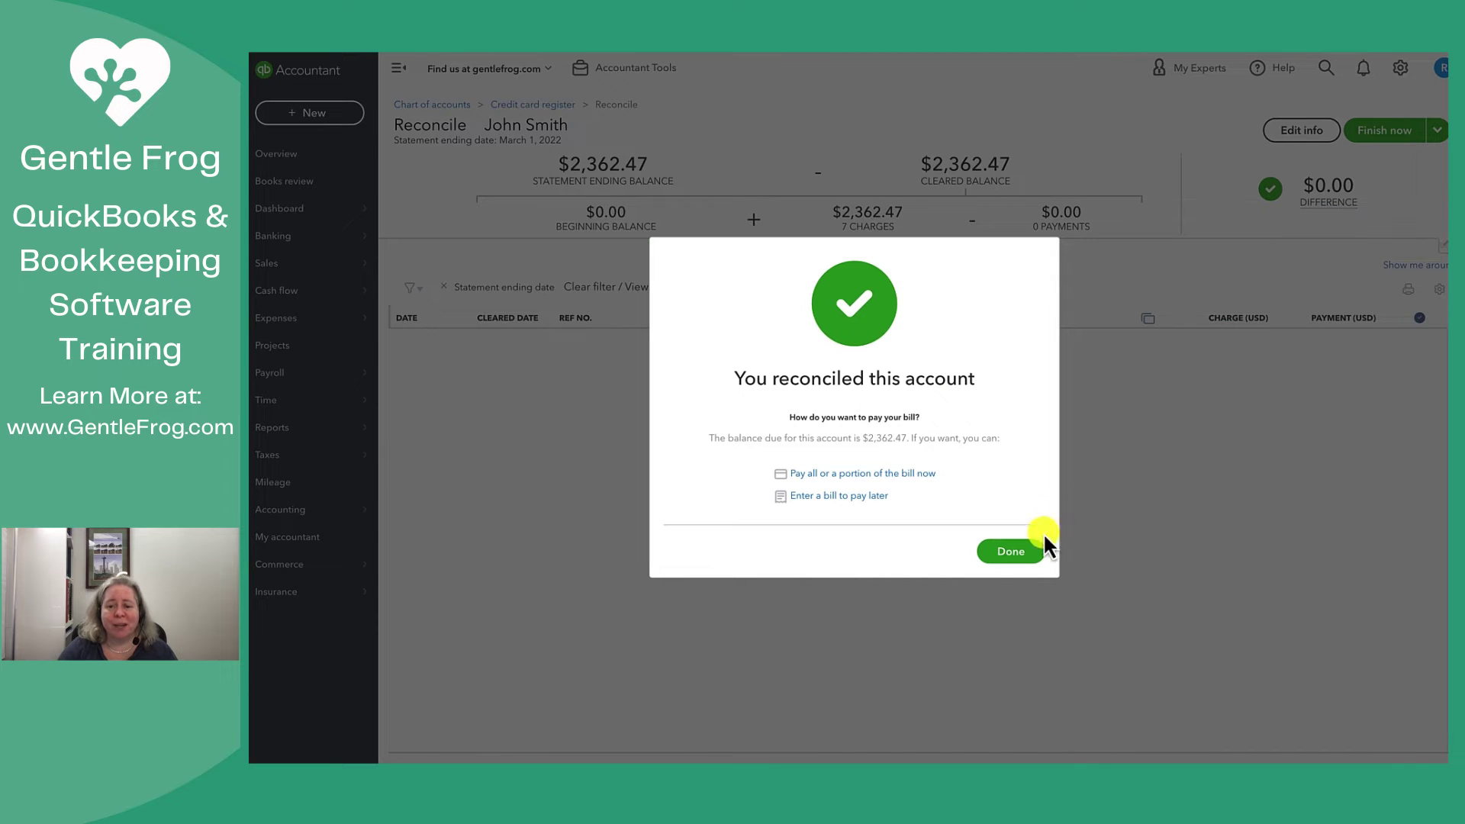
left_click(1020, 561)
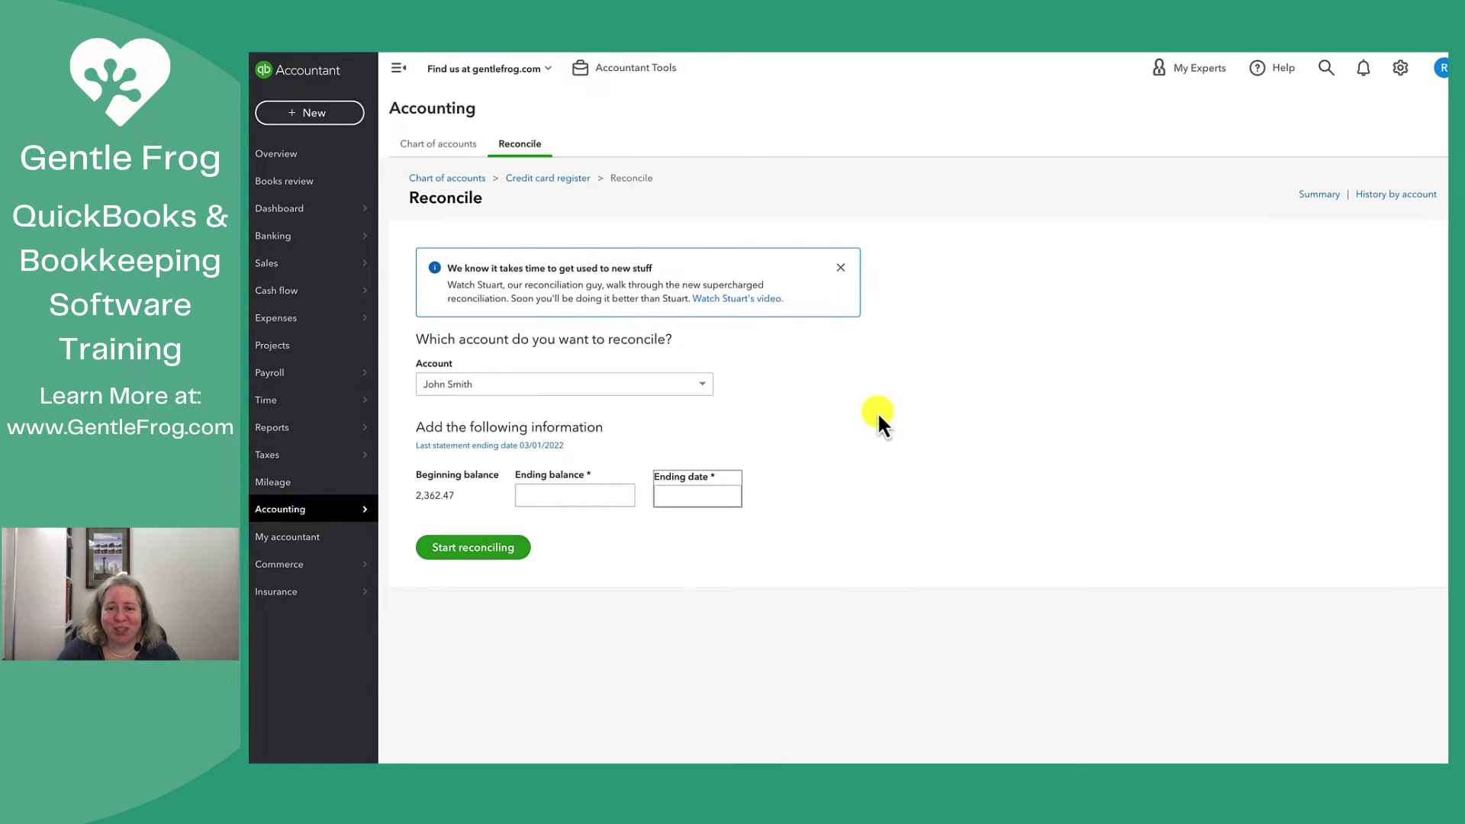
left_click(656, 389)
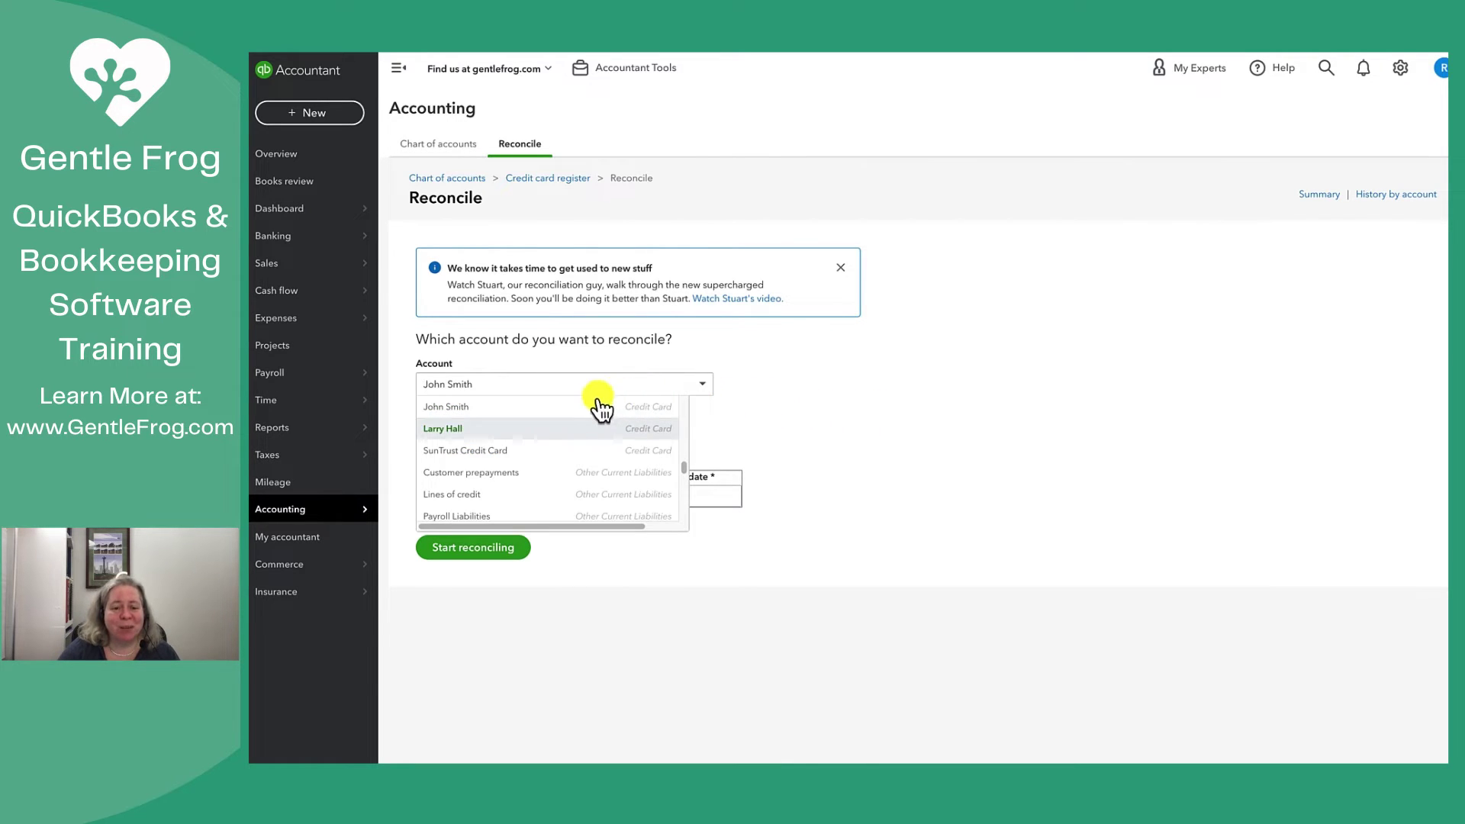
left_click(466, 407)
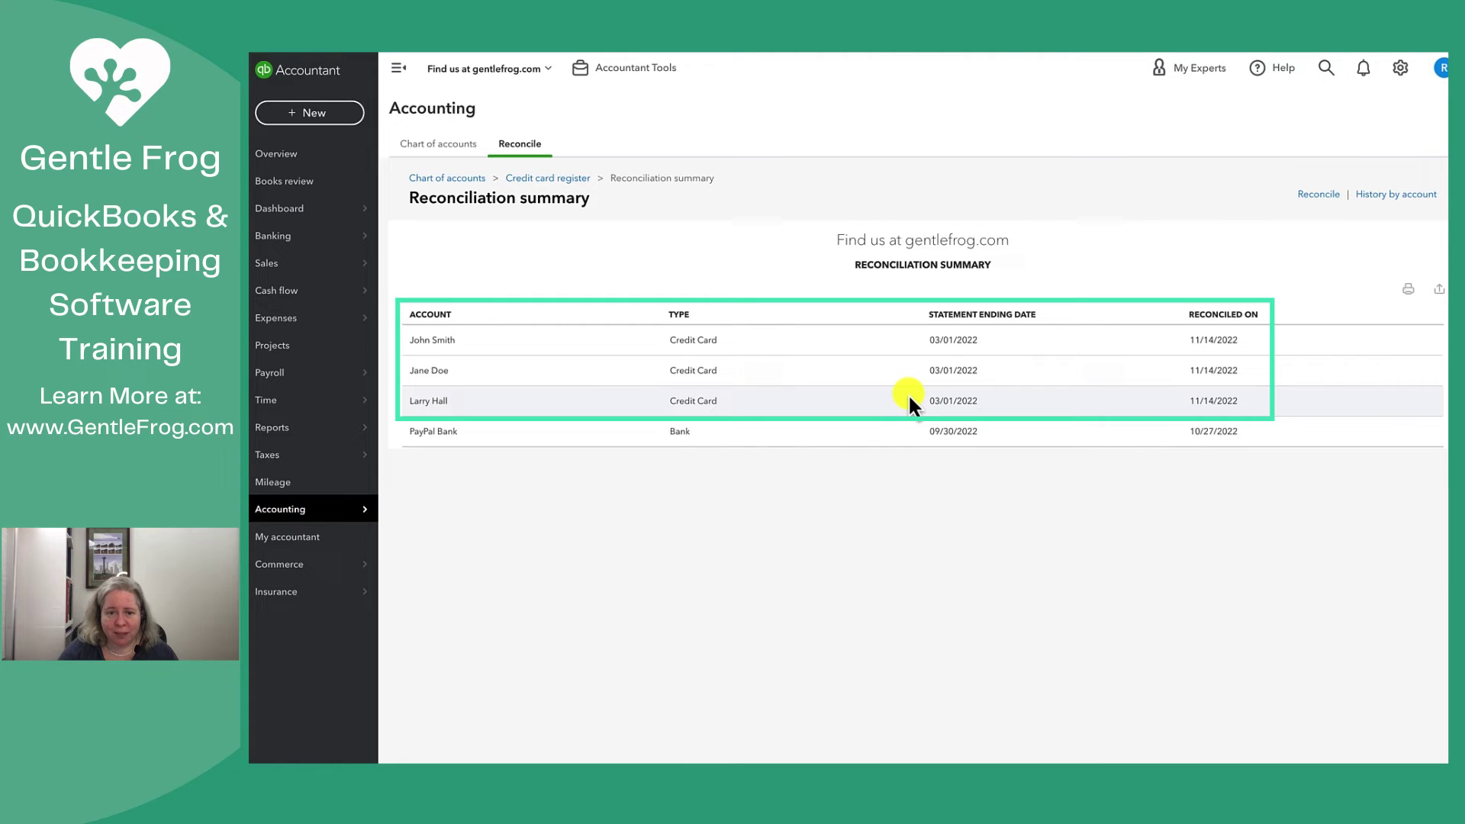
Choose SunTrust Credit Card and enter the statement's 5,519.34 amount due as the ending balance
left_click(910, 398)
left_click(693, 386)
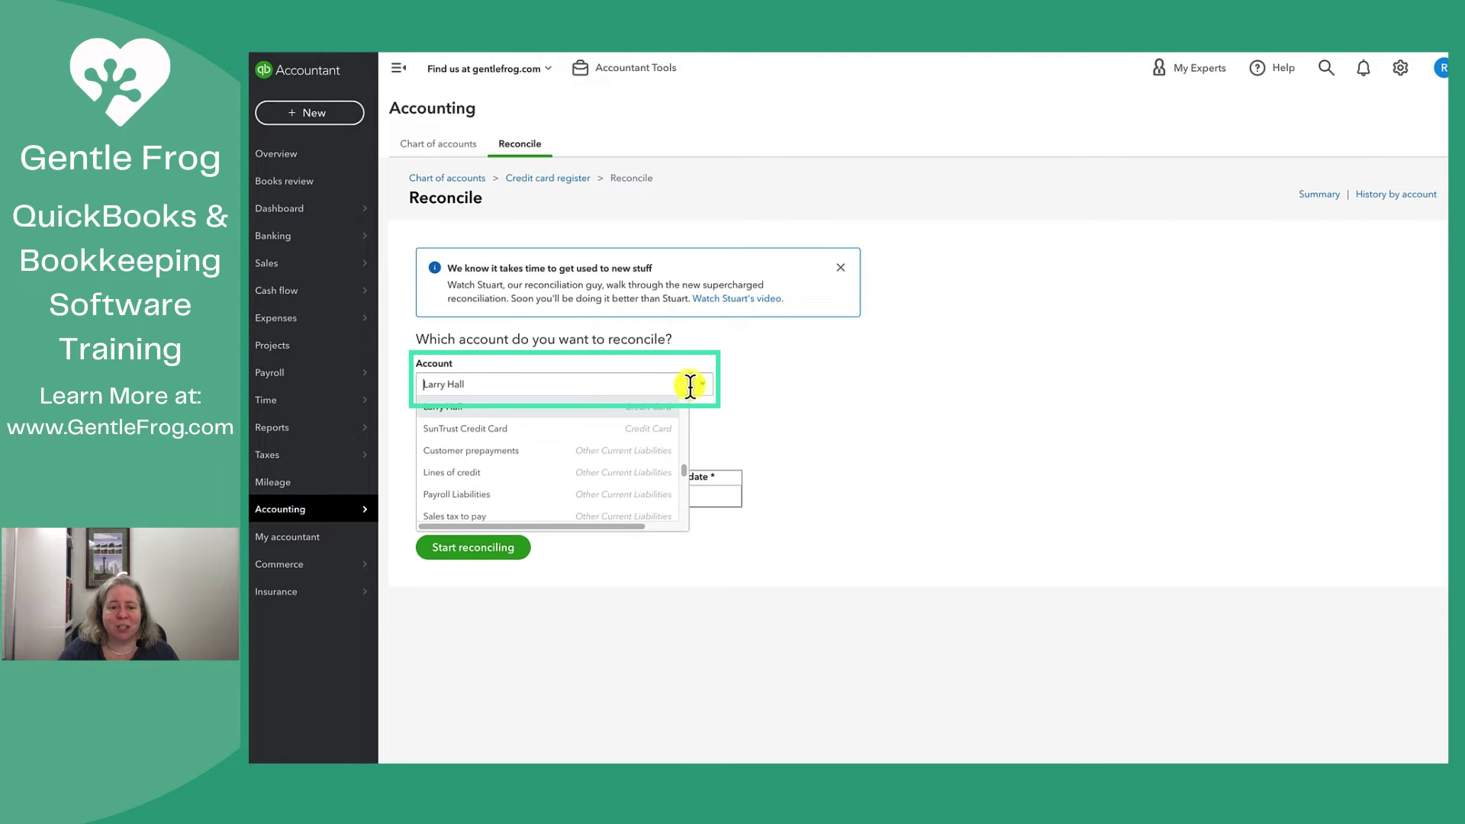
left_click(519, 428)
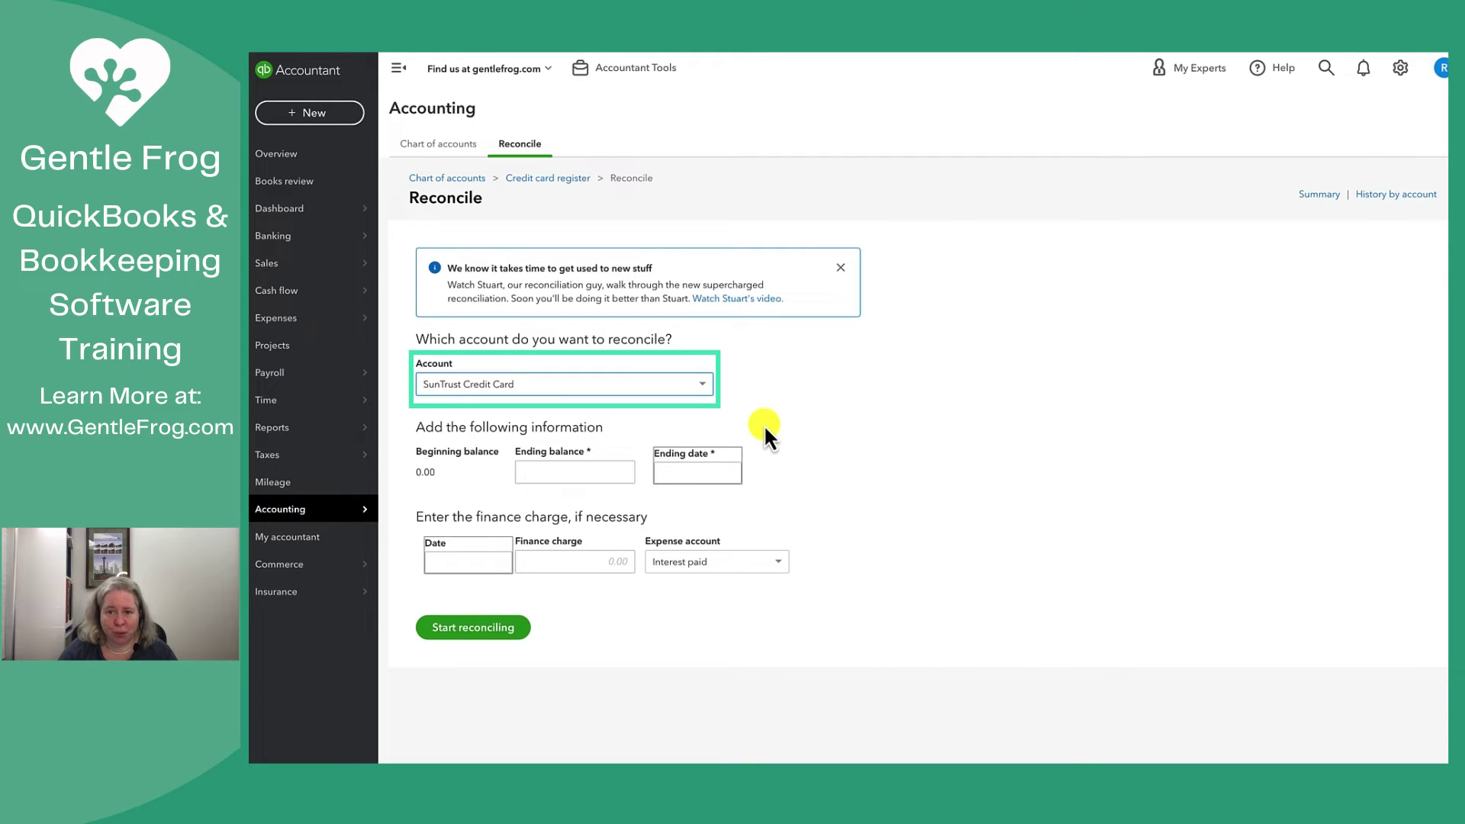
left_click(577, 471)
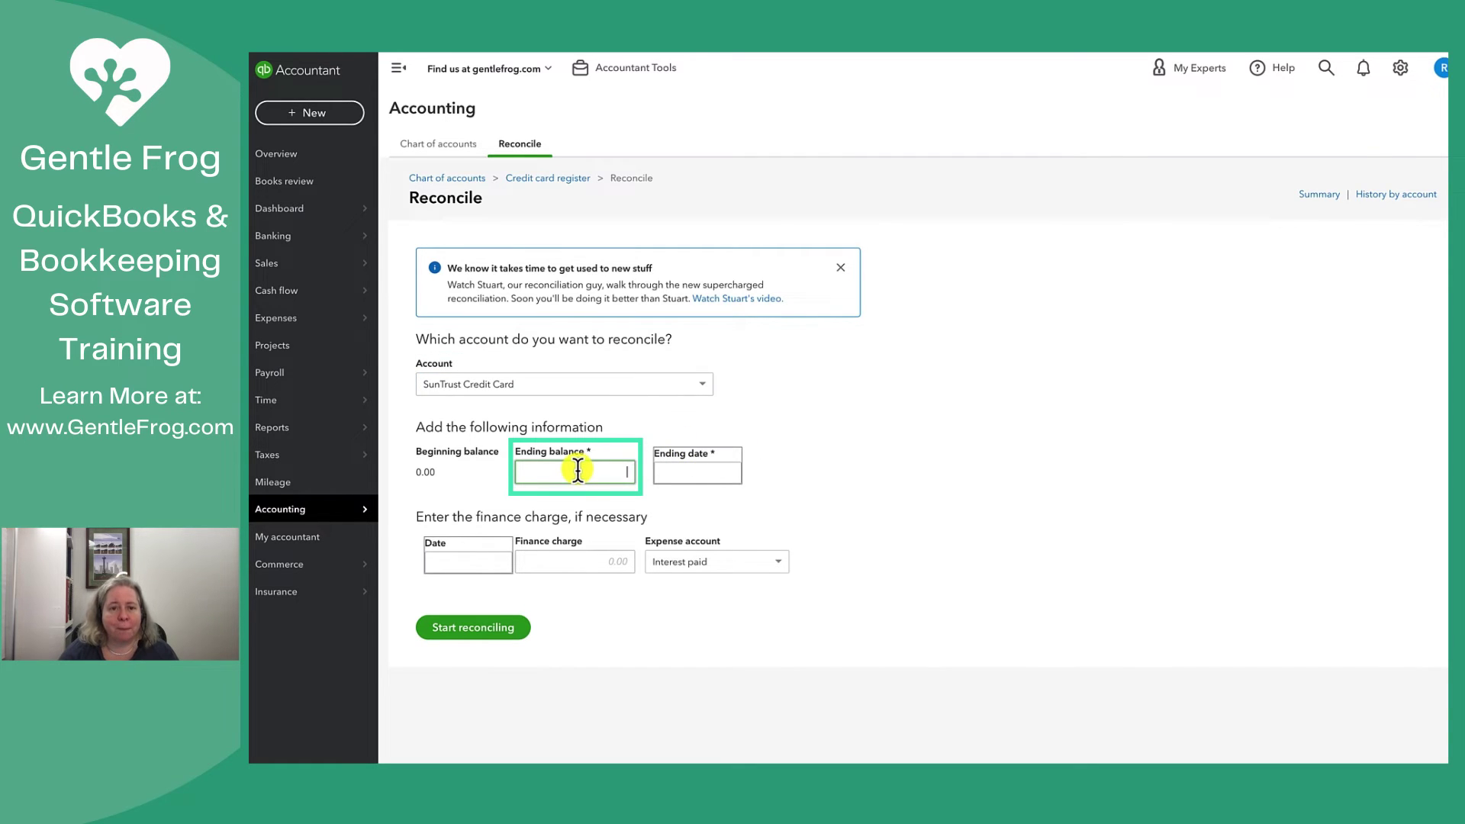
key("ctrl+Tab")
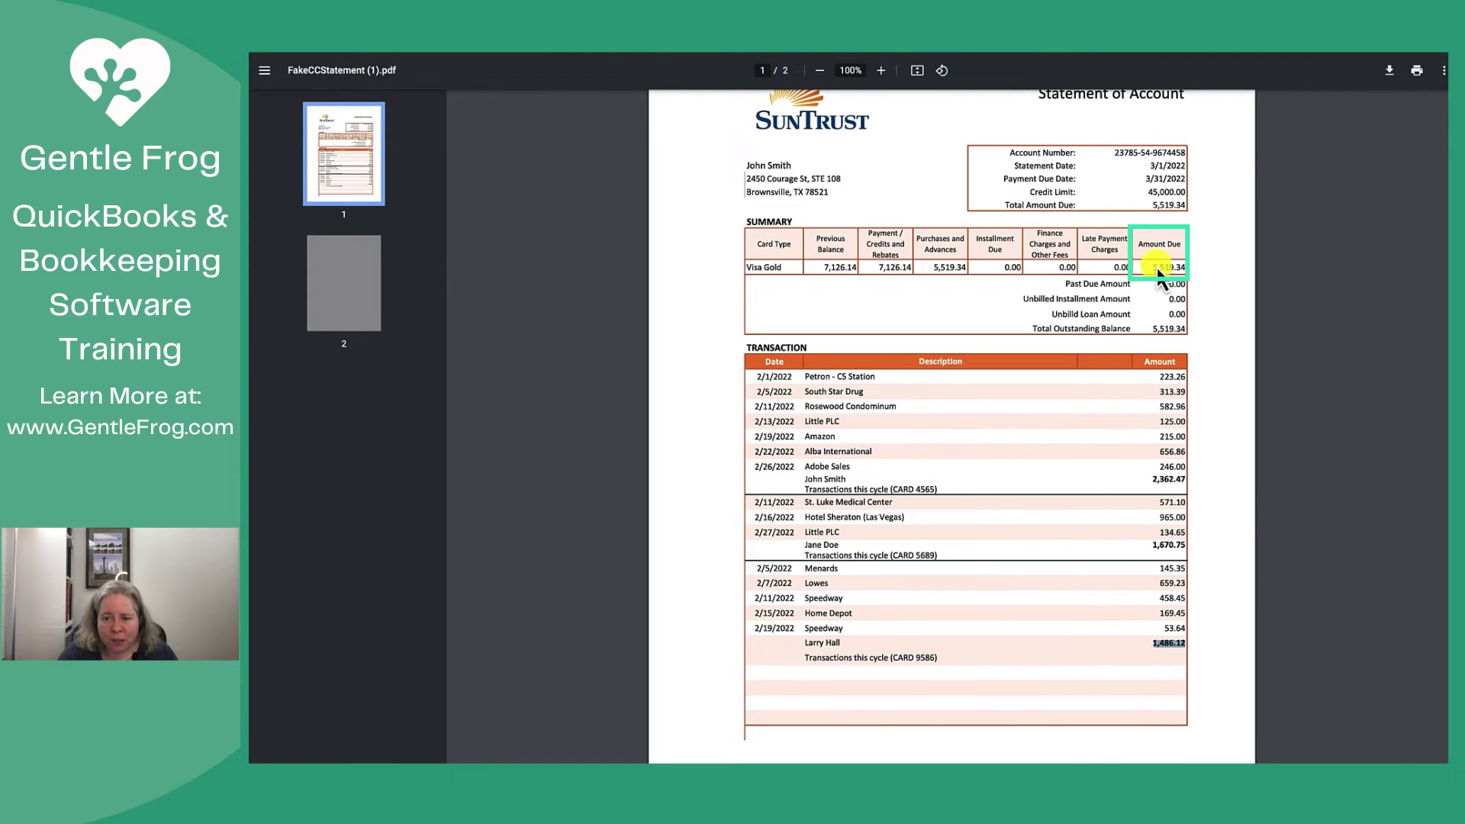
left_click_drag(1153, 267, 1202, 282)
key("ctrl+c")
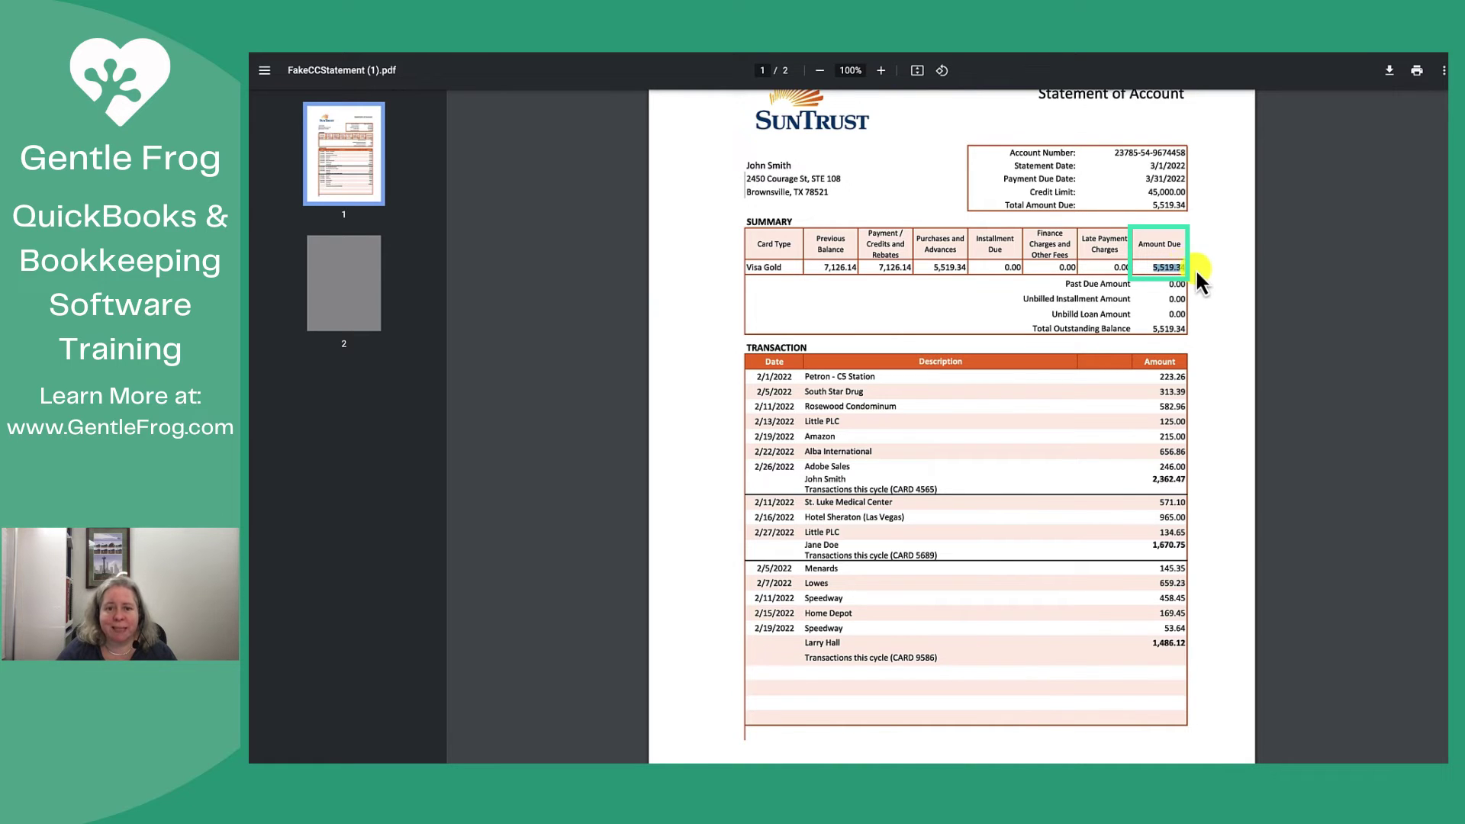
key("alt+Tab")
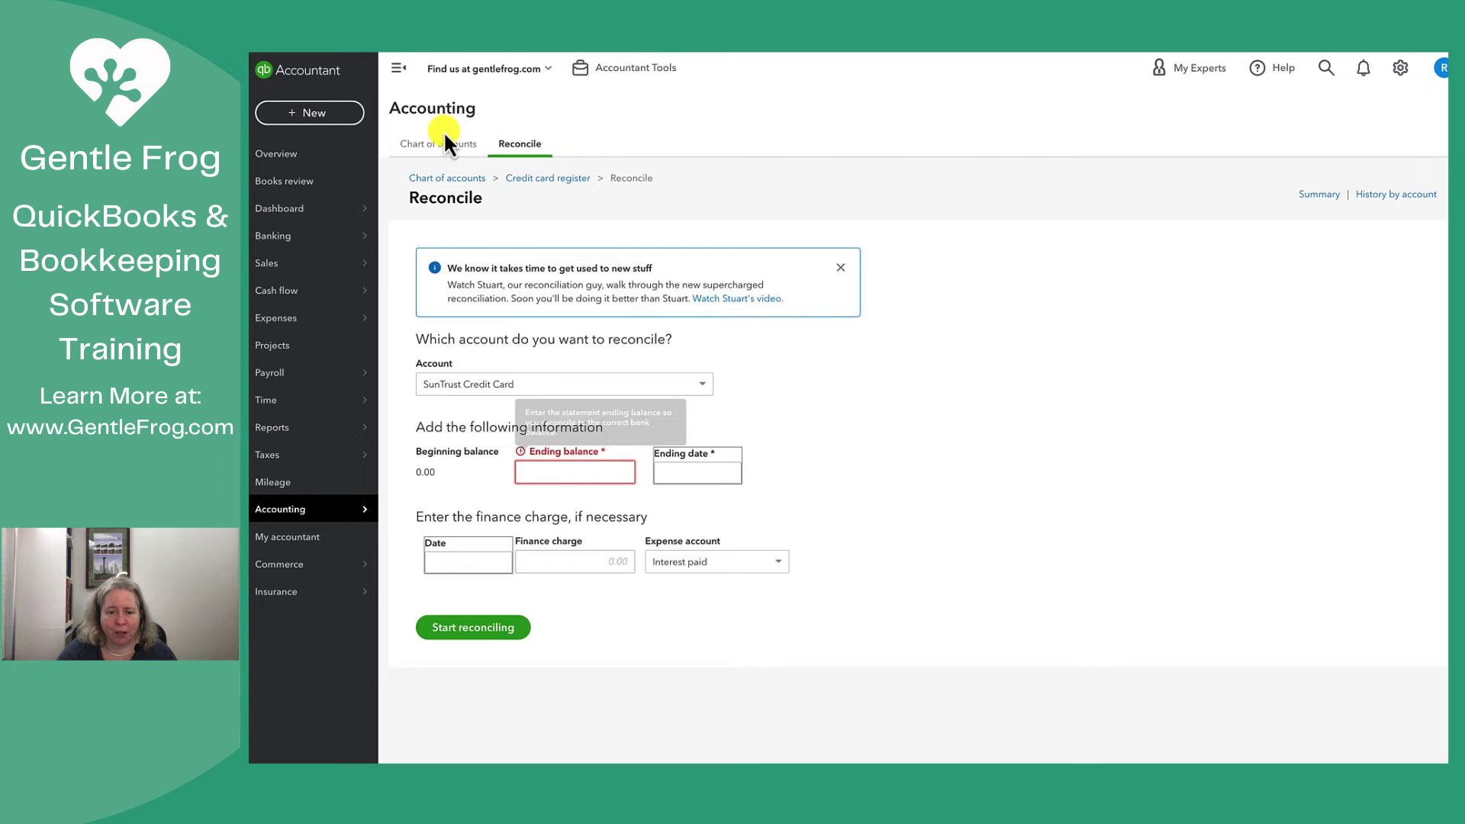
key("ctrl+v")
Set the ending date to 03/01/22, start reconciling, then save it for later
left_click(698, 470)
type("030122")
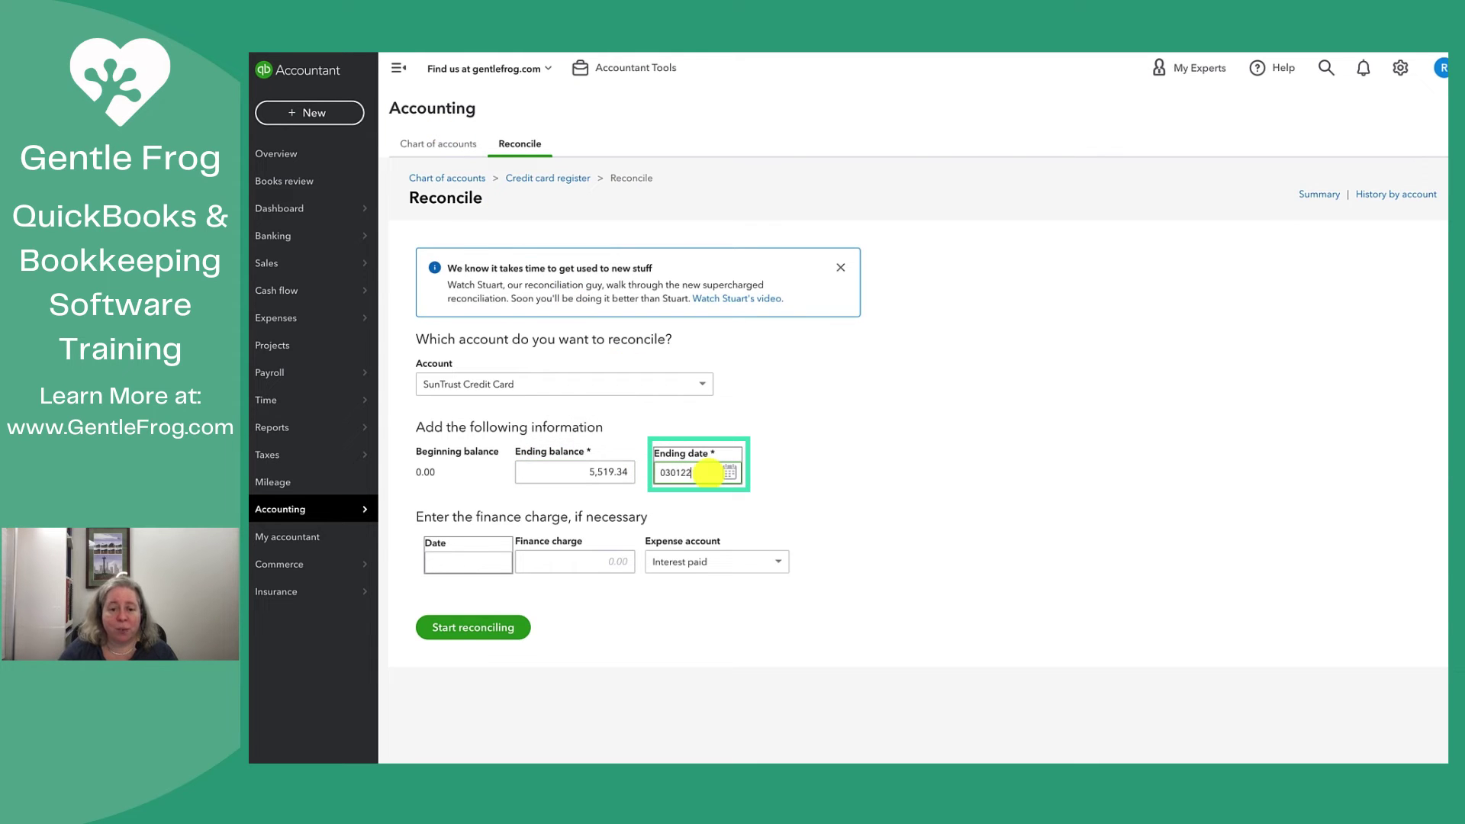
key("Tab")
left_click(473, 624)
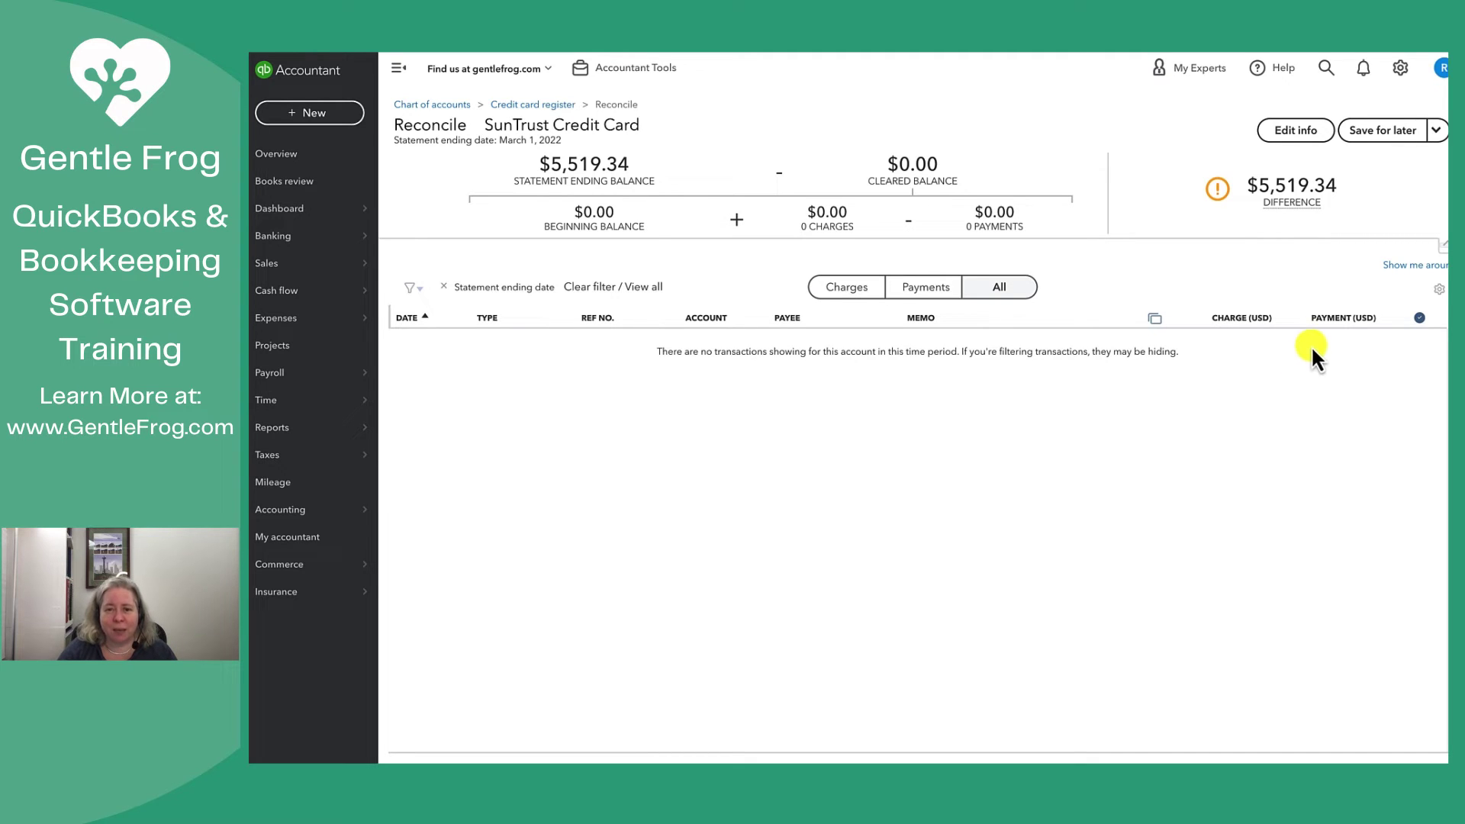
left_click(1383, 131)
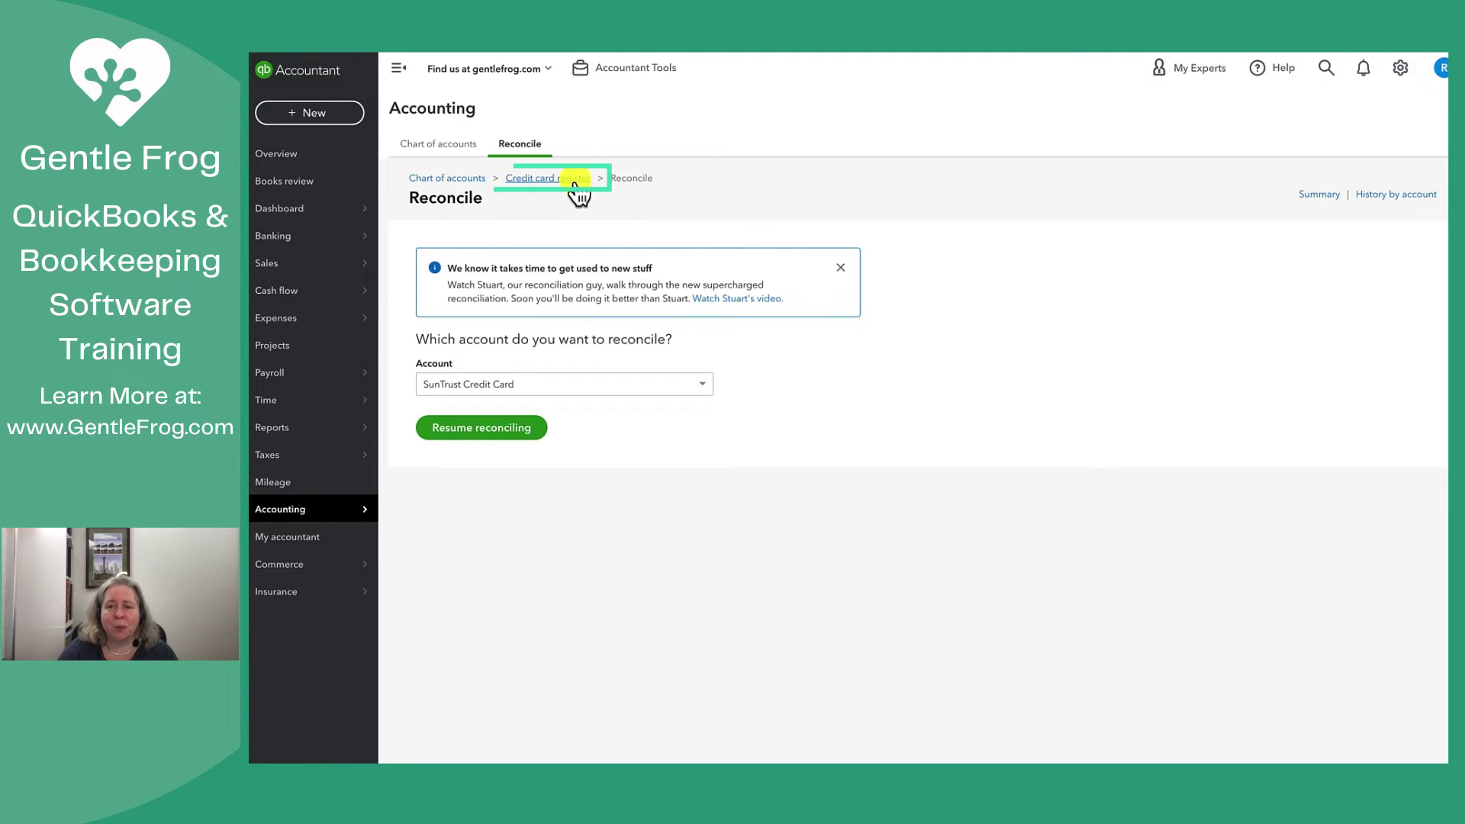
Open the credit card register for the cardholder's sub-card
left_click(575, 181)
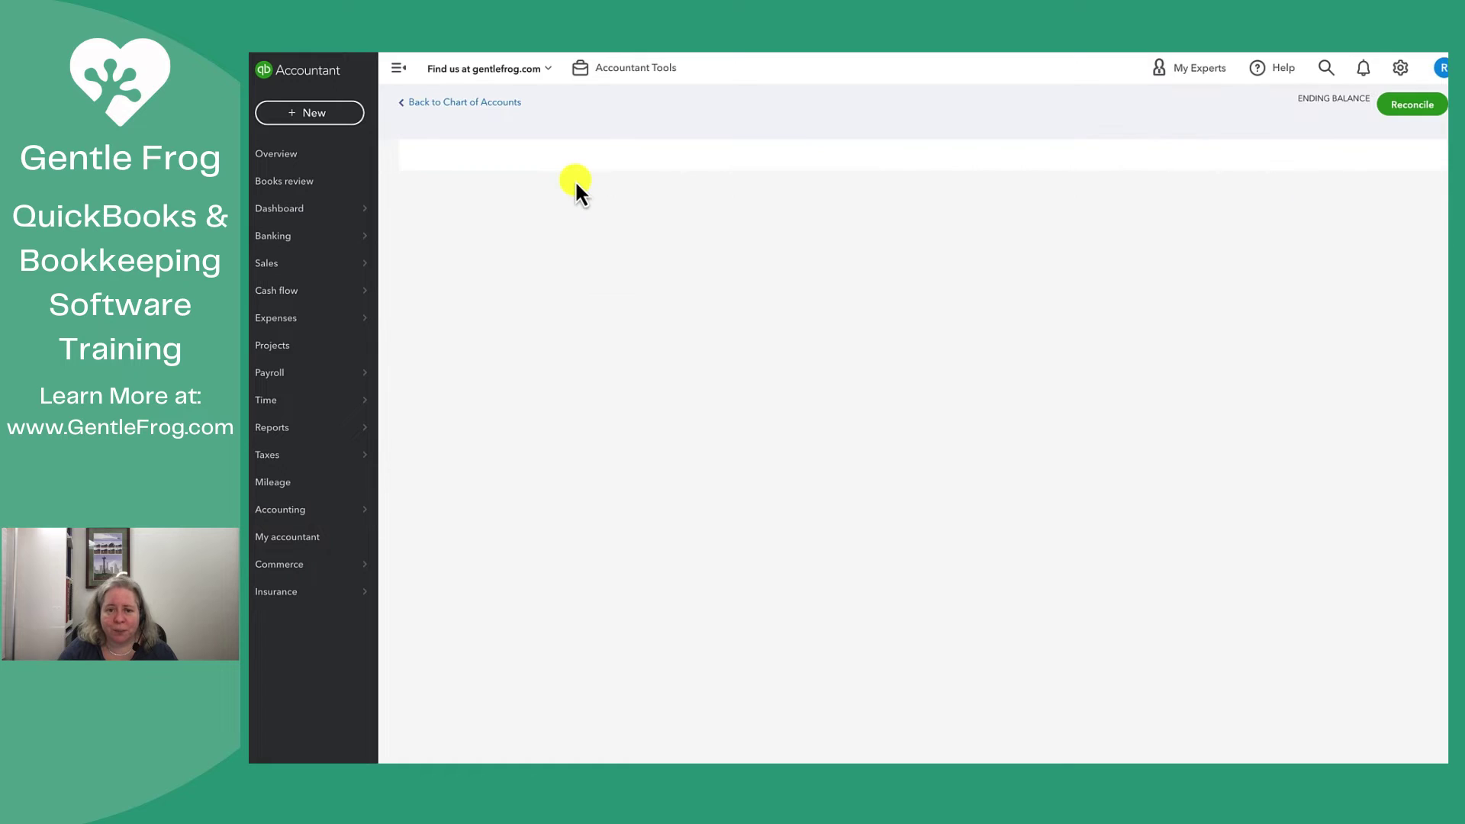
left_click(683, 129)
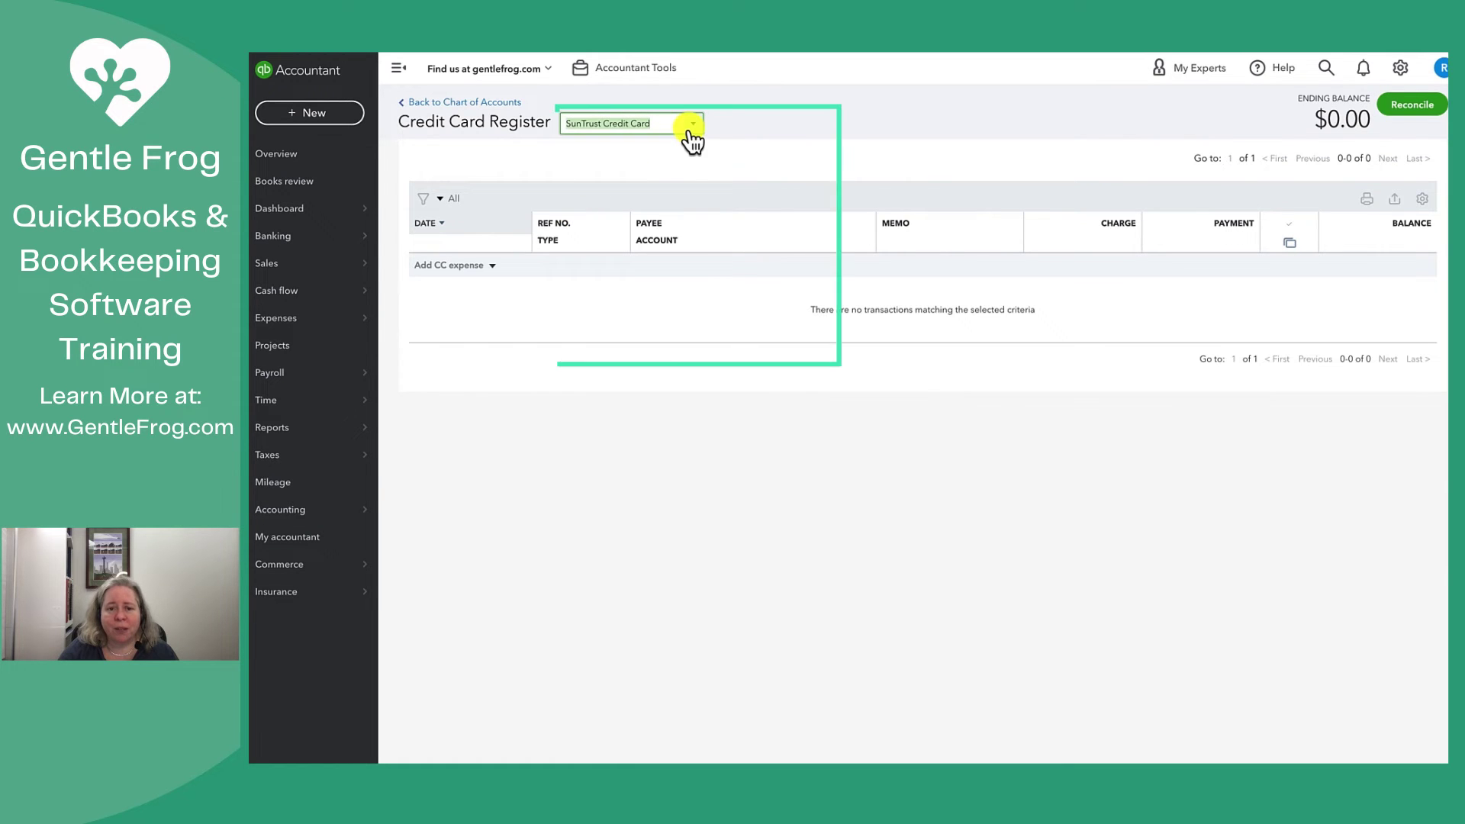
scroll(664, 180, "up", 2)
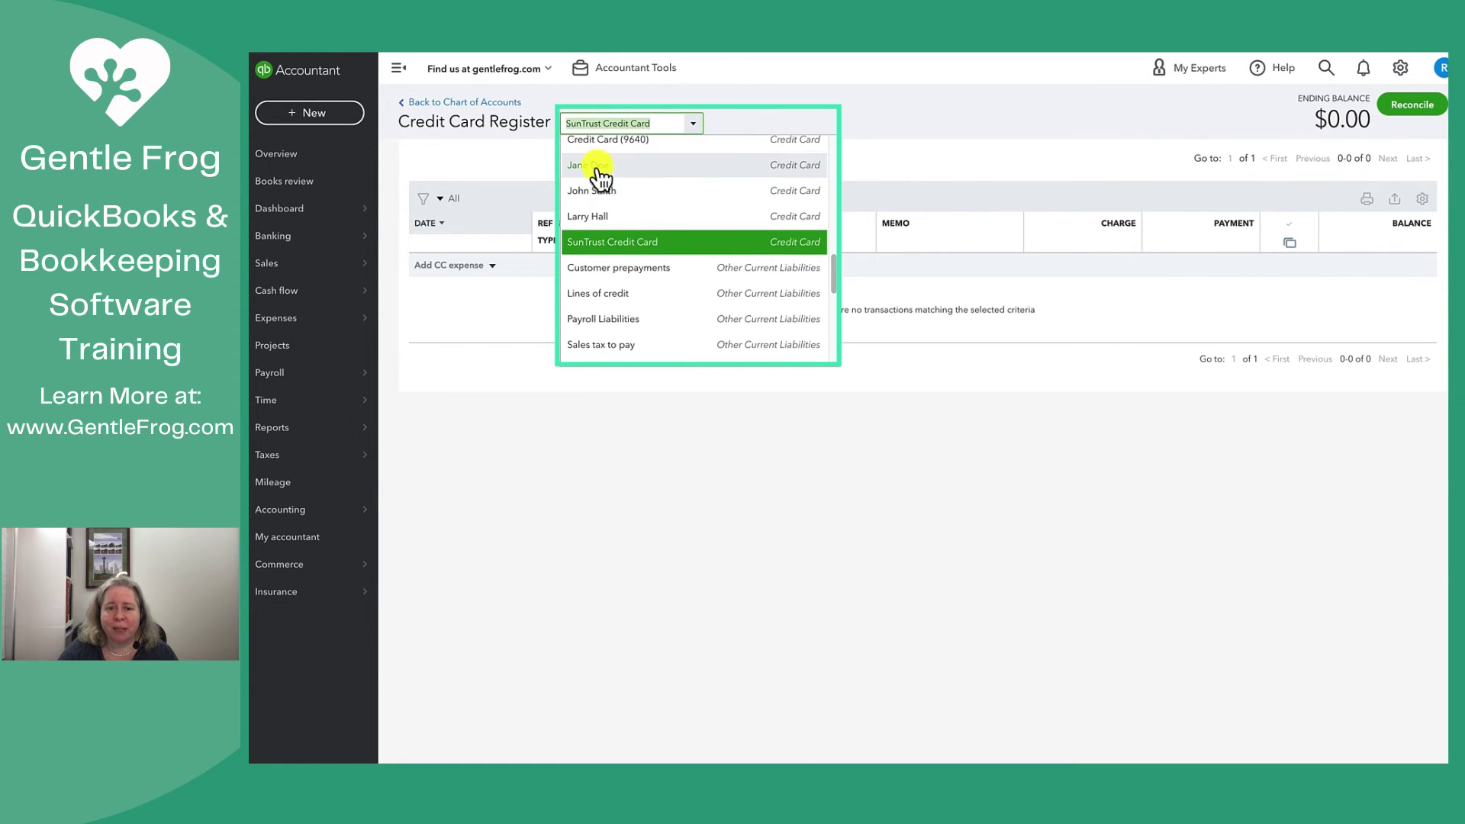
left_click(599, 166)
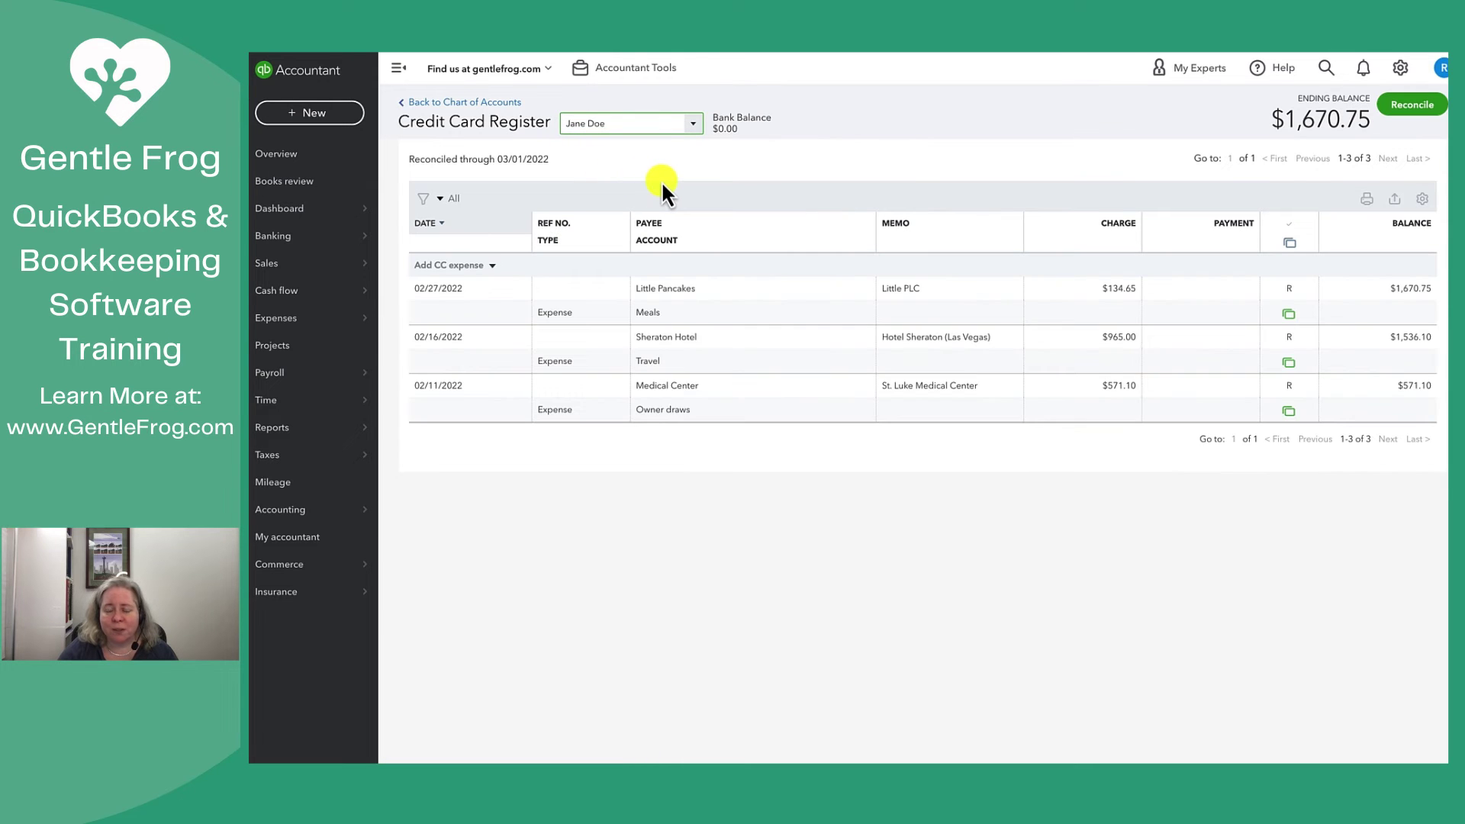
Add a transfer dated 03/01/2022 with a 1,670.75 payment amount
left_click(494, 269)
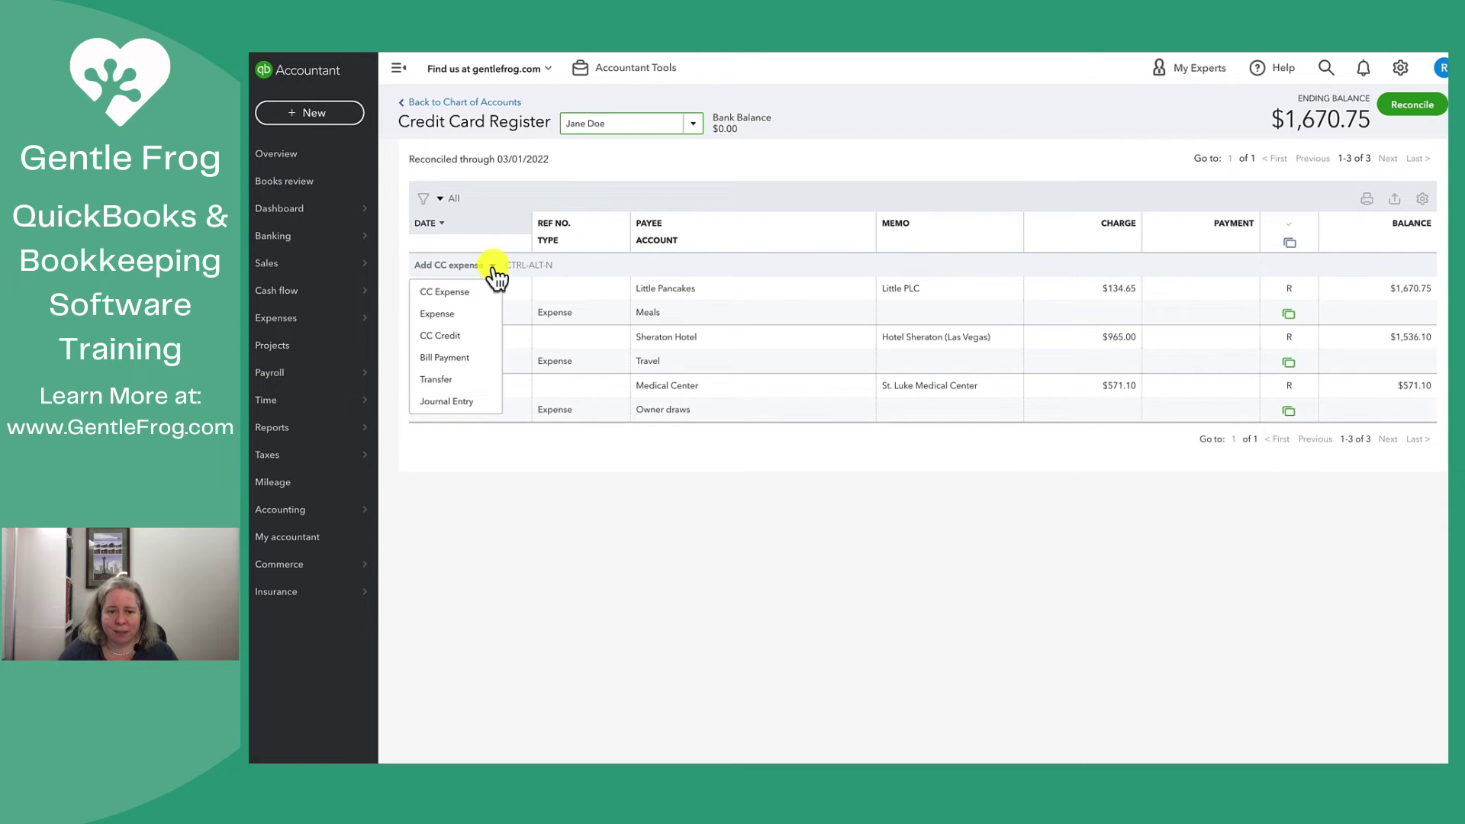
left_click(461, 380)
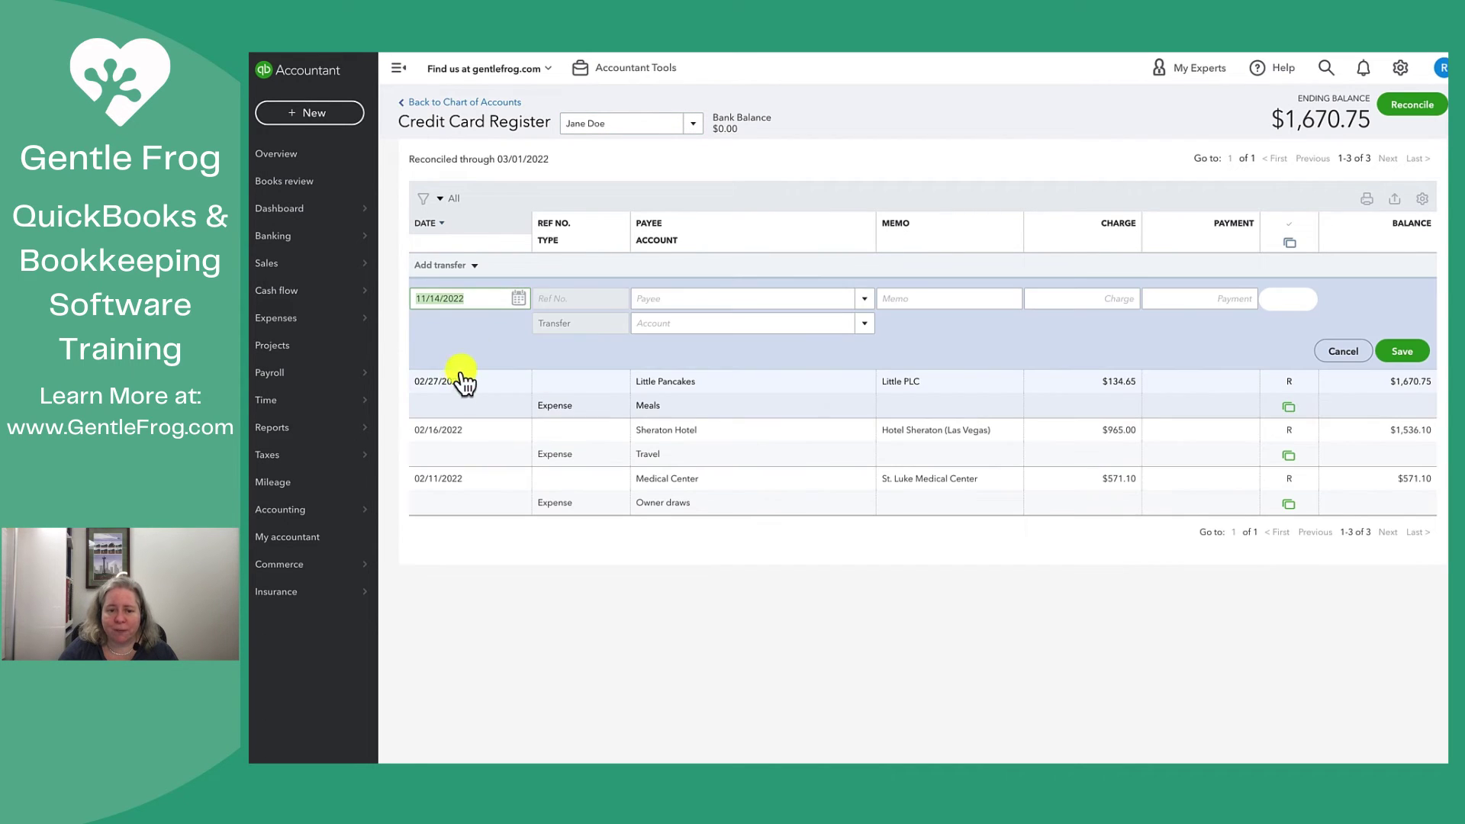
type("03/01/2022")
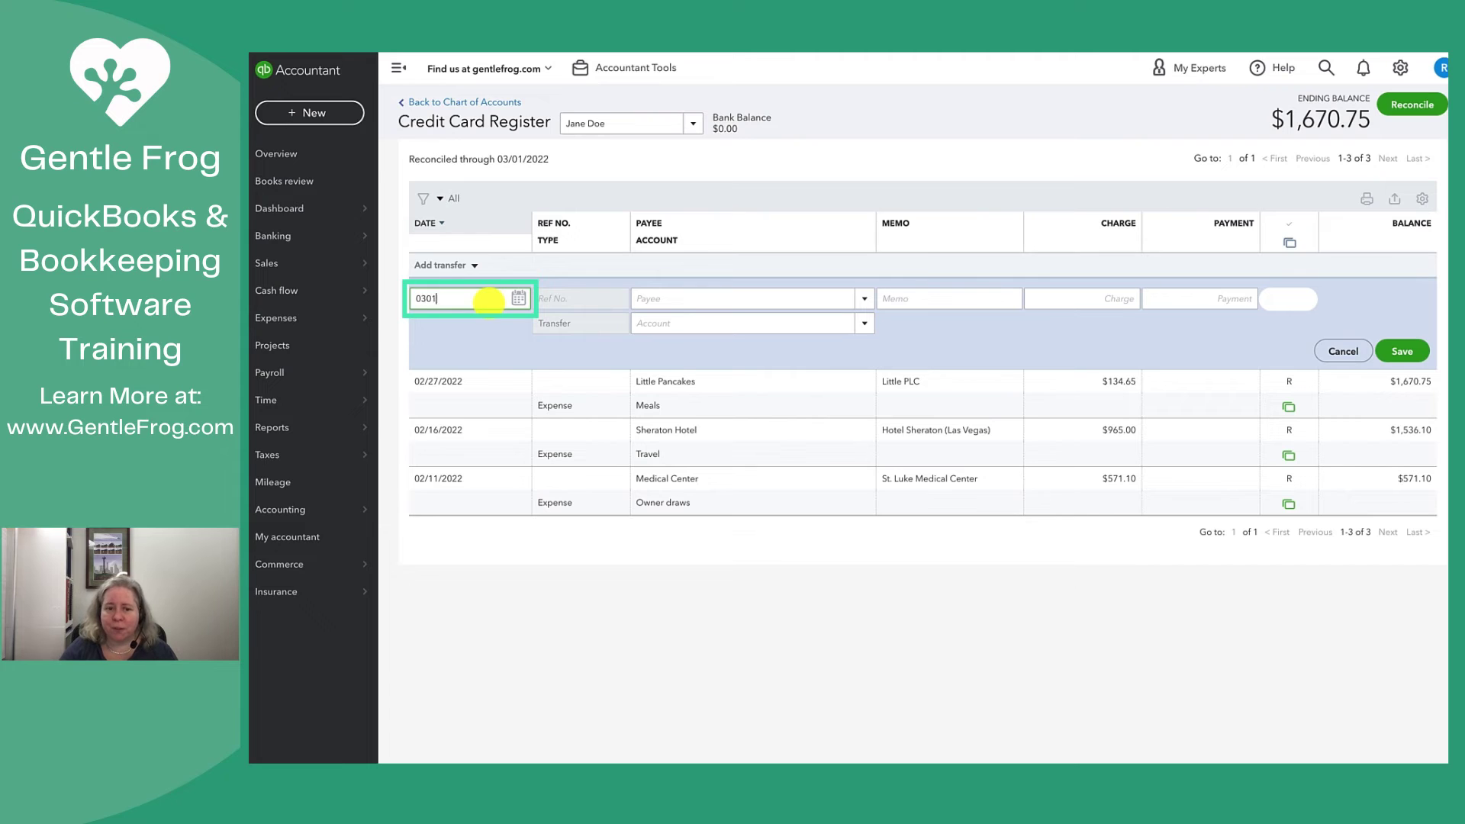
key("Tab")
key("Tab")
key("Tab")
key("Tab")
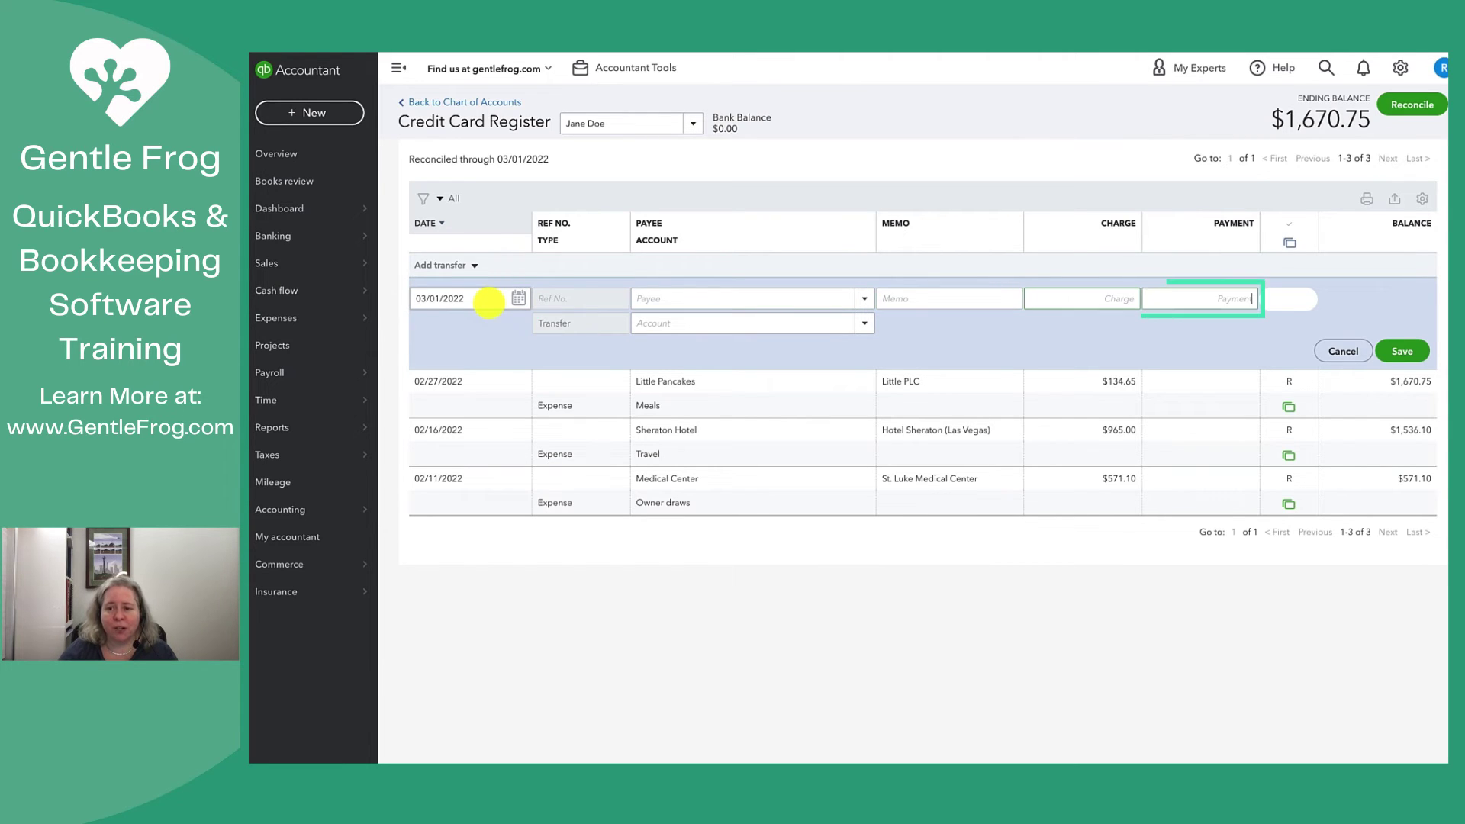
type("1,670.75")
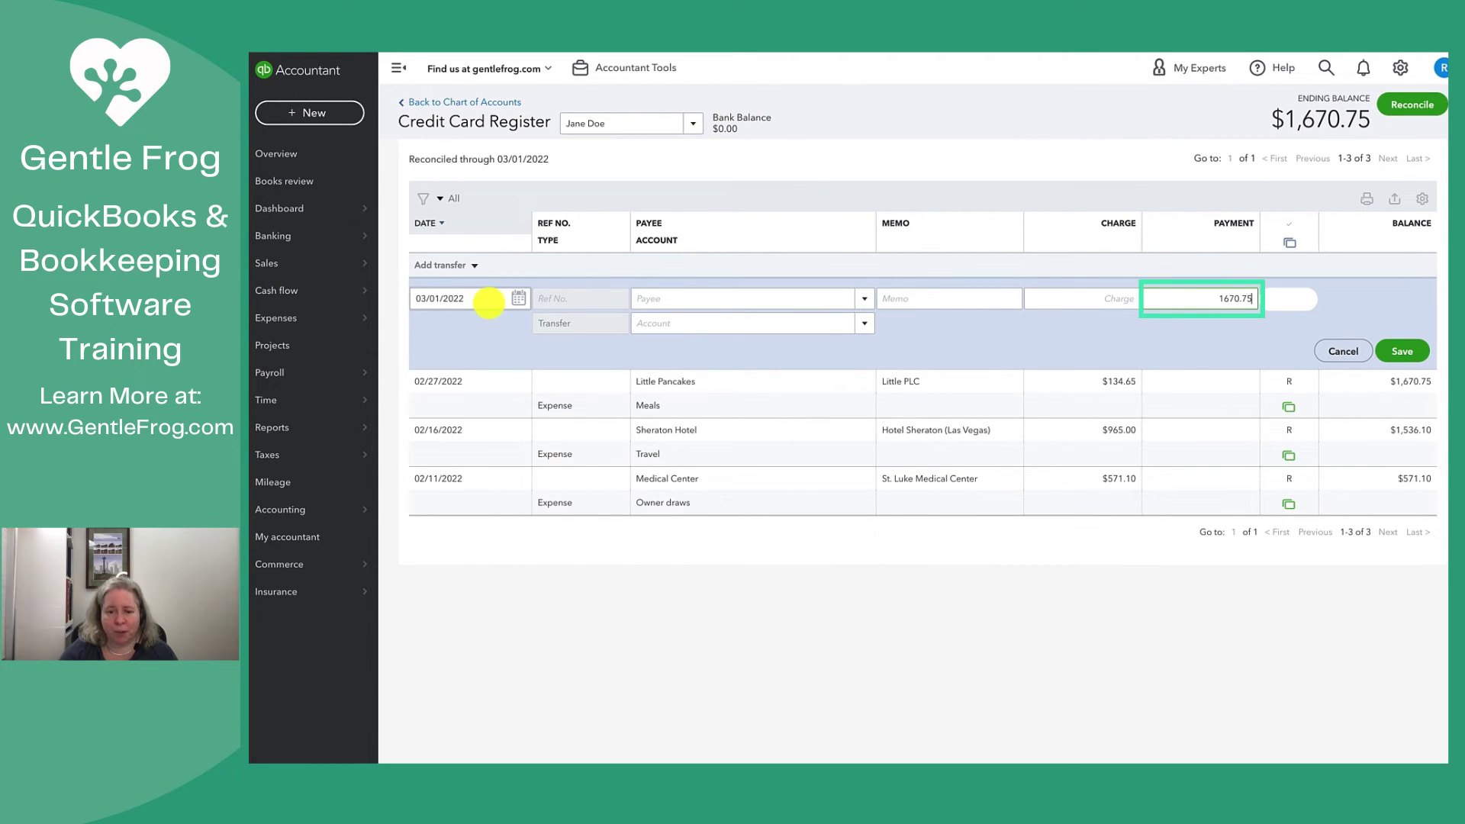
left_click(494, 303)
Direct the transfer to SunTrust Credit Card and save, leaving the sub-card at $0.00
left_click(654, 323)
type("suntru")
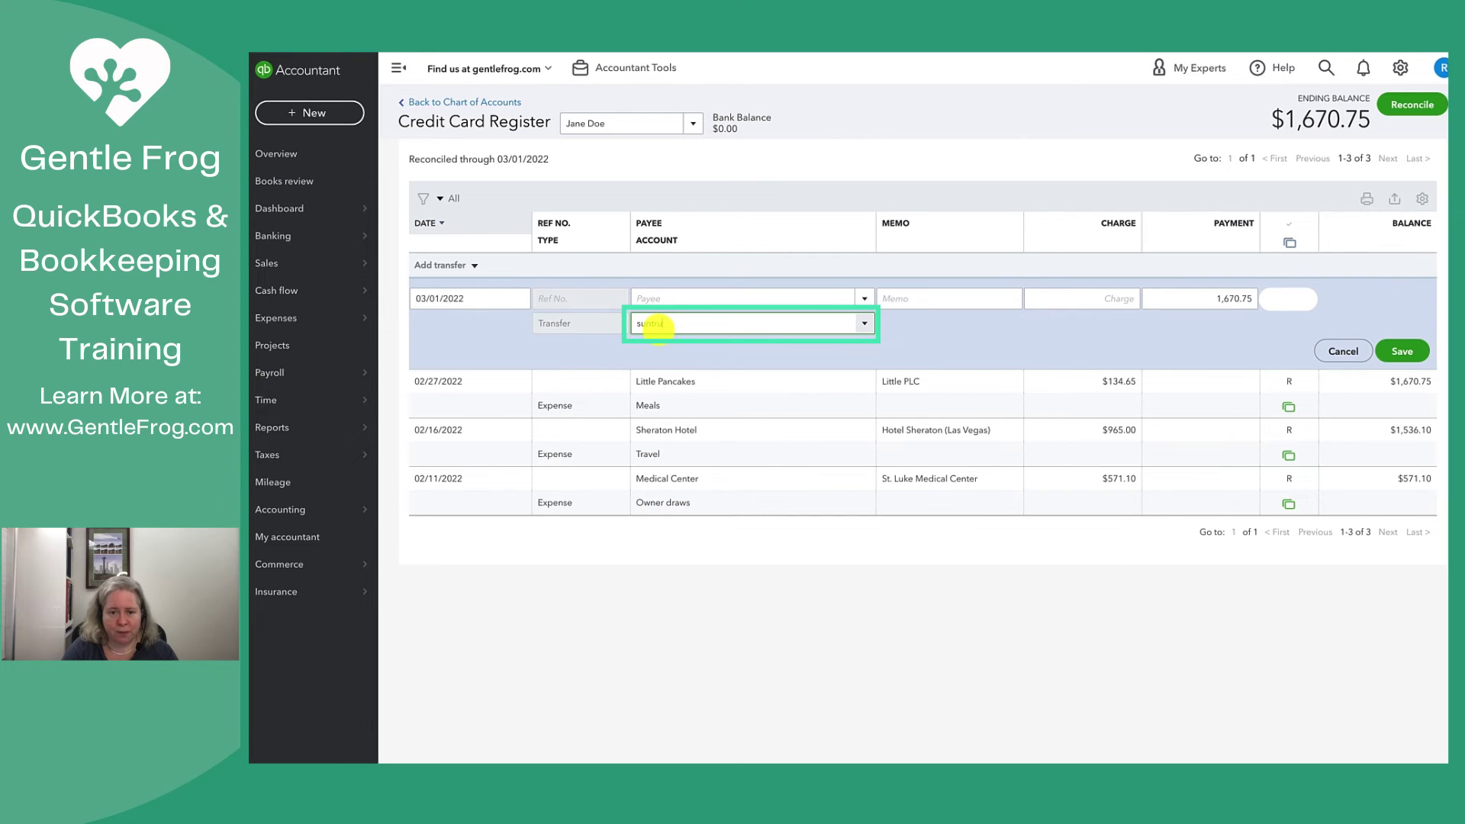
left_click(733, 382)
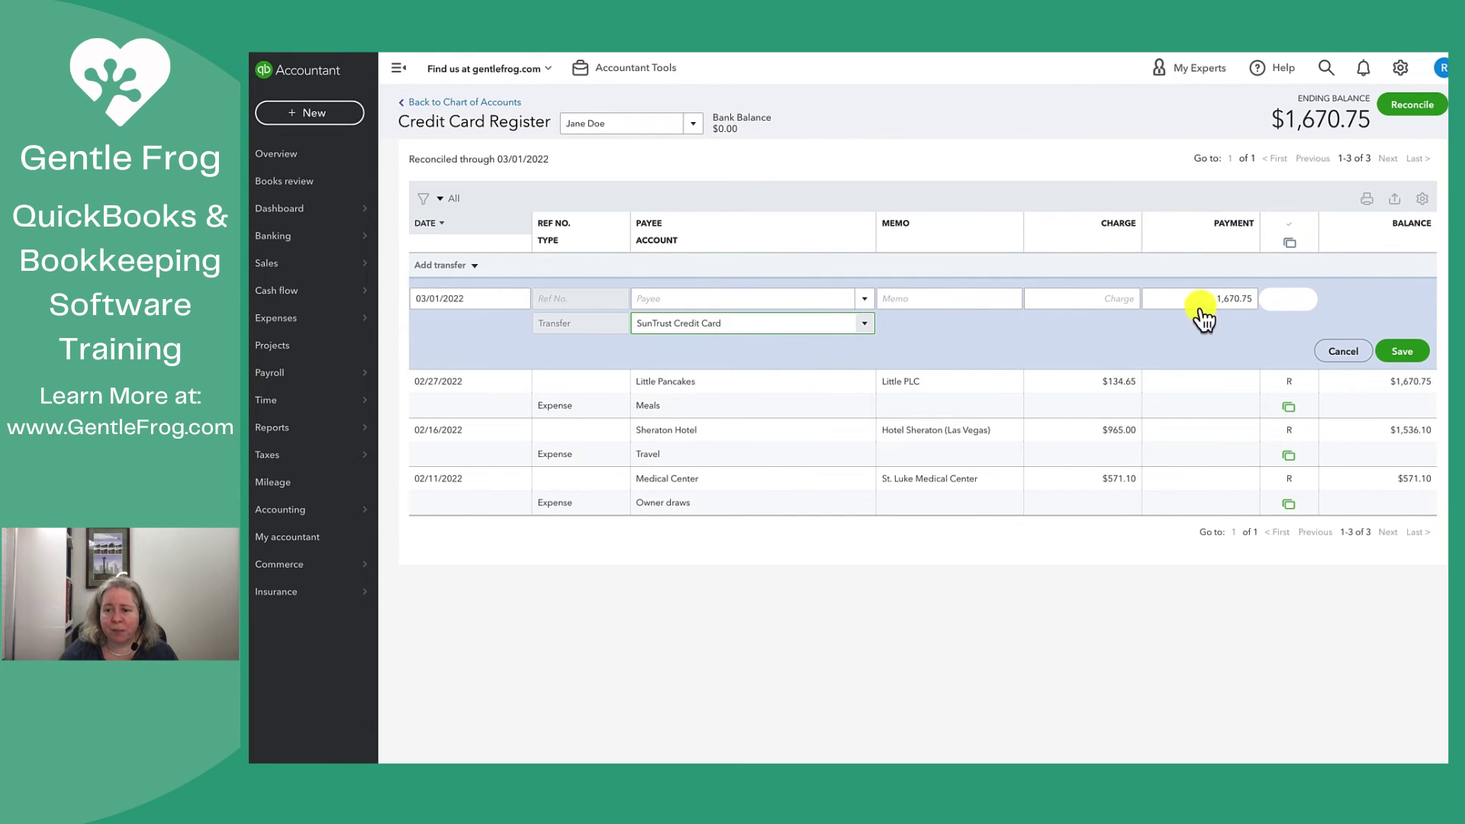
left_click(1239, 304)
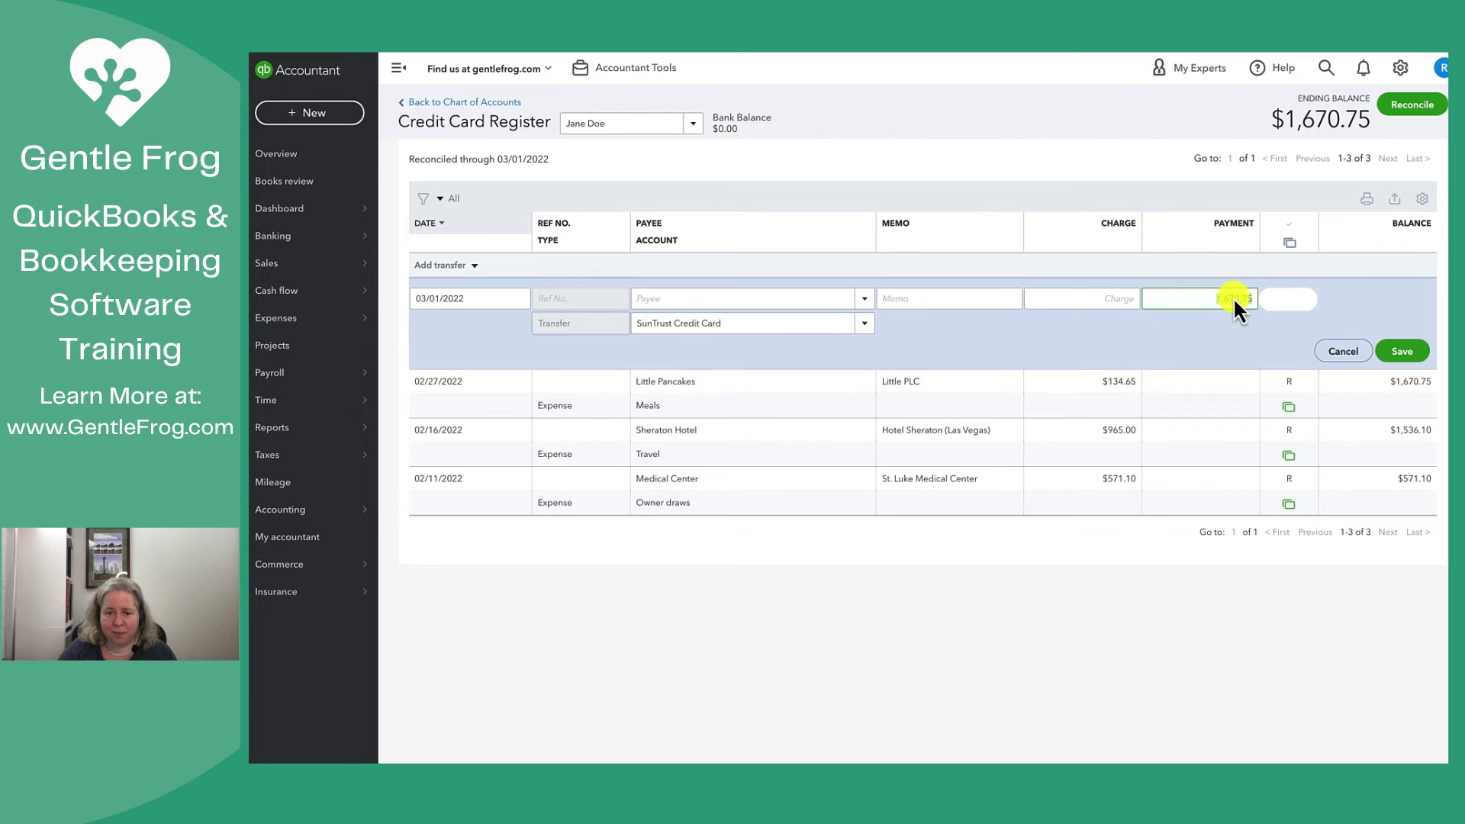
left_click(735, 327)
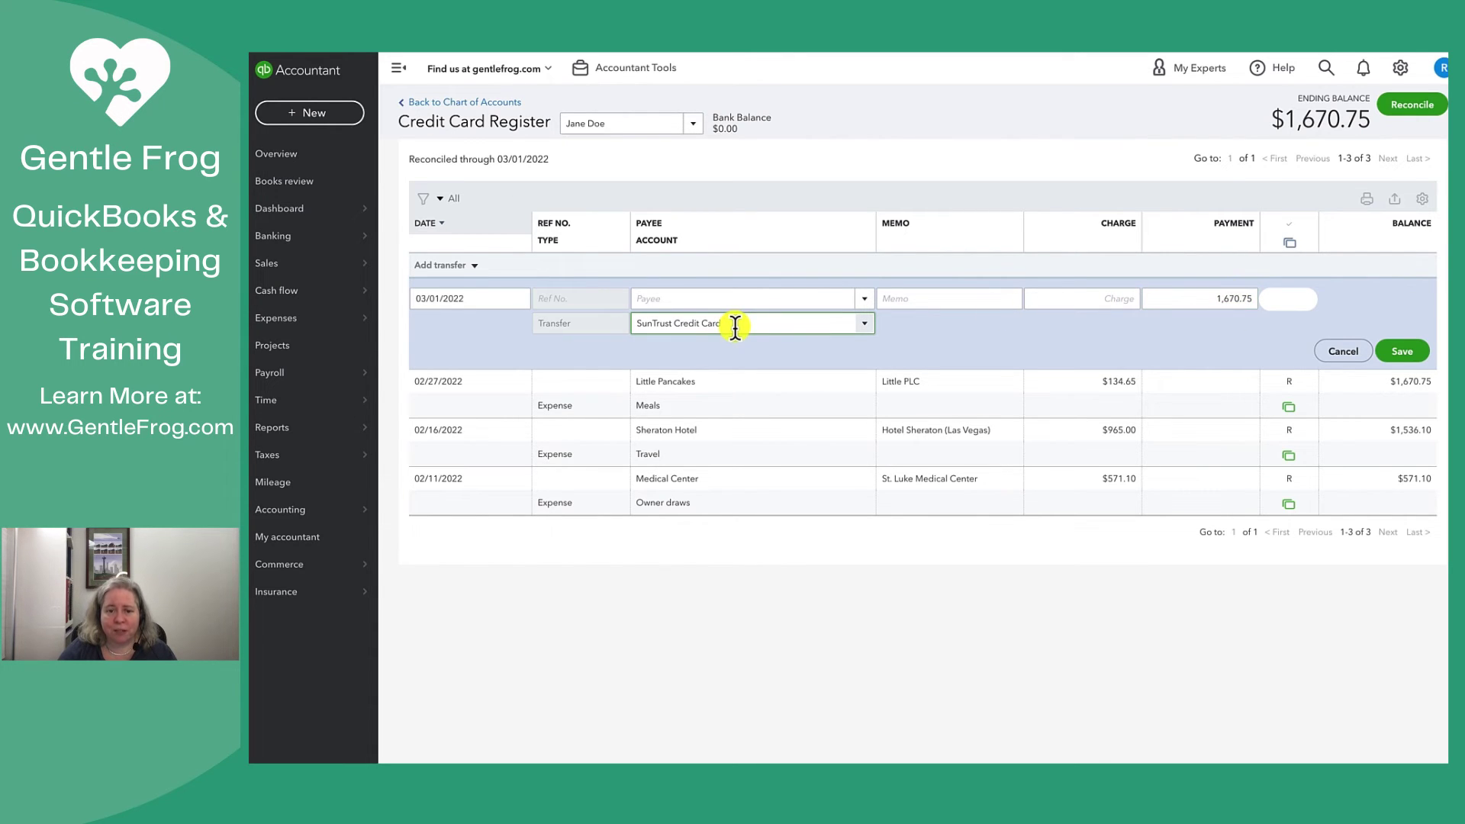
left_click(1396, 353)
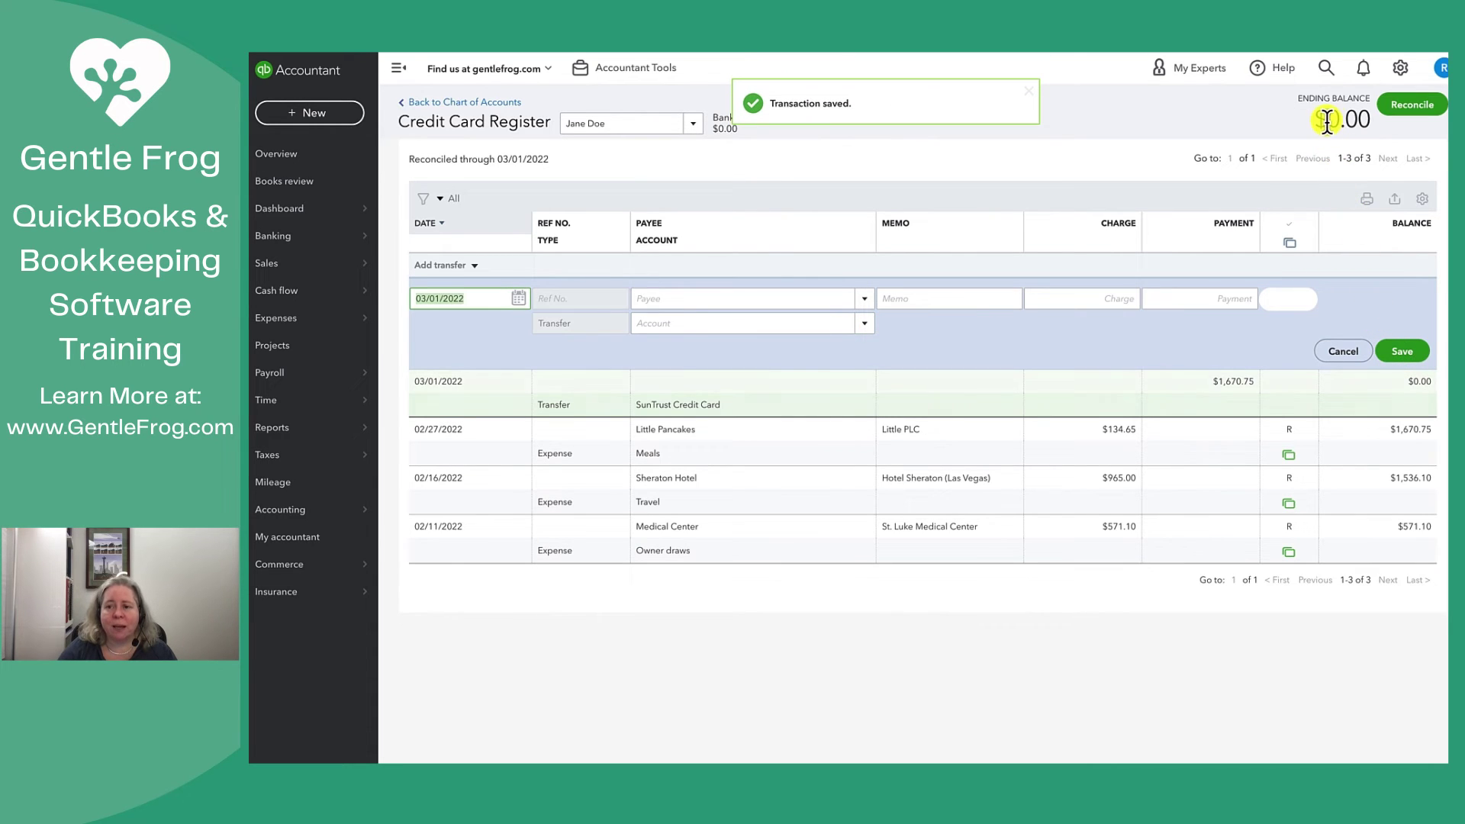
left_click_drag(1328, 121, 1362, 122)
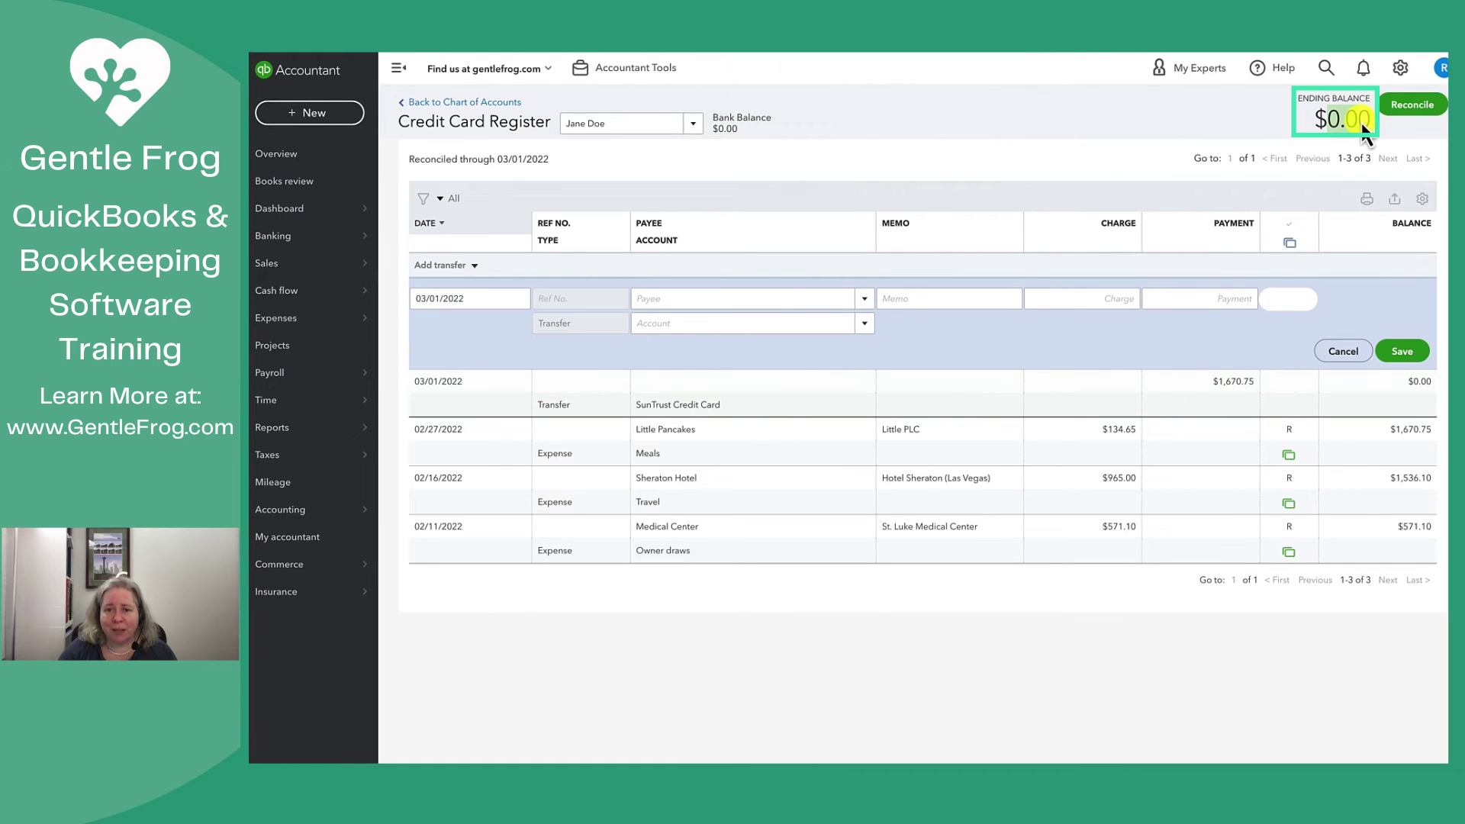
Switch the register to SunTrust Credit Card, listing three 03/01/2022 transfers and a $5,519.34 balance
left_click(693, 125)
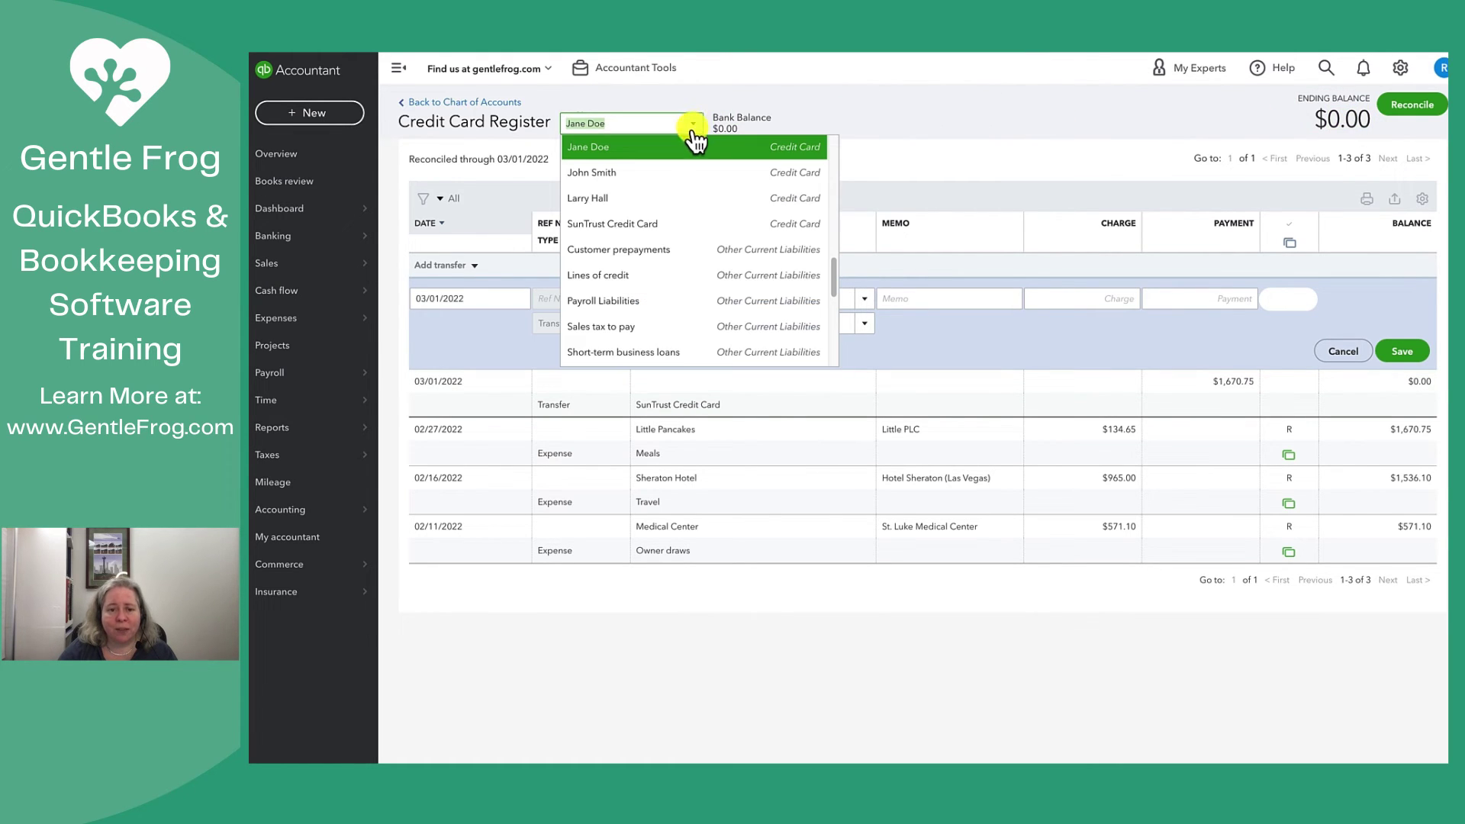
scroll(652, 260, "up", 1)
left_click(631, 299)
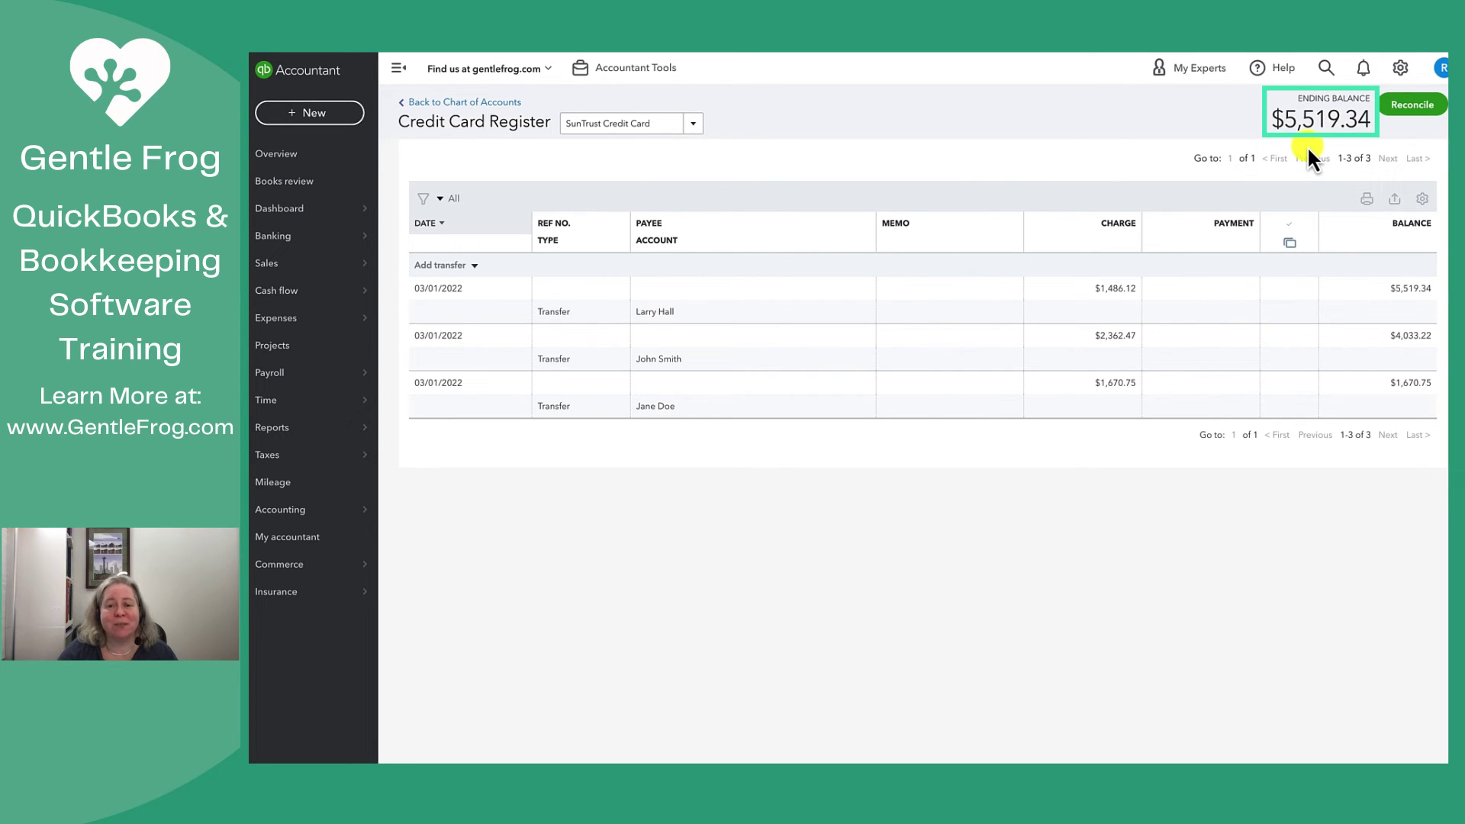
Resume the SunTrust reconciliation, clear all three transfers, and finish it at $0.00 difference
left_click(1407, 107)
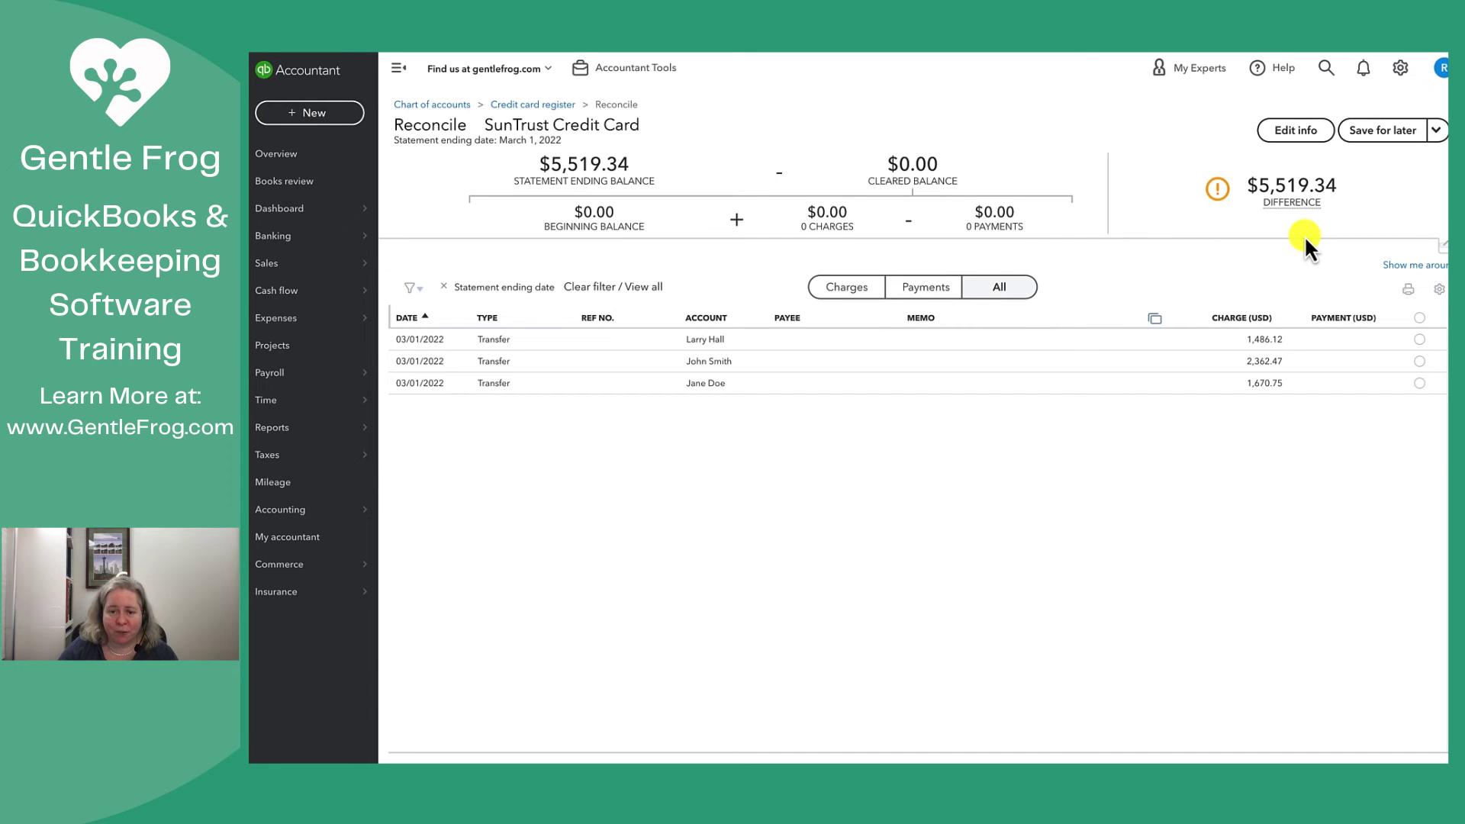
left_click(1420, 318)
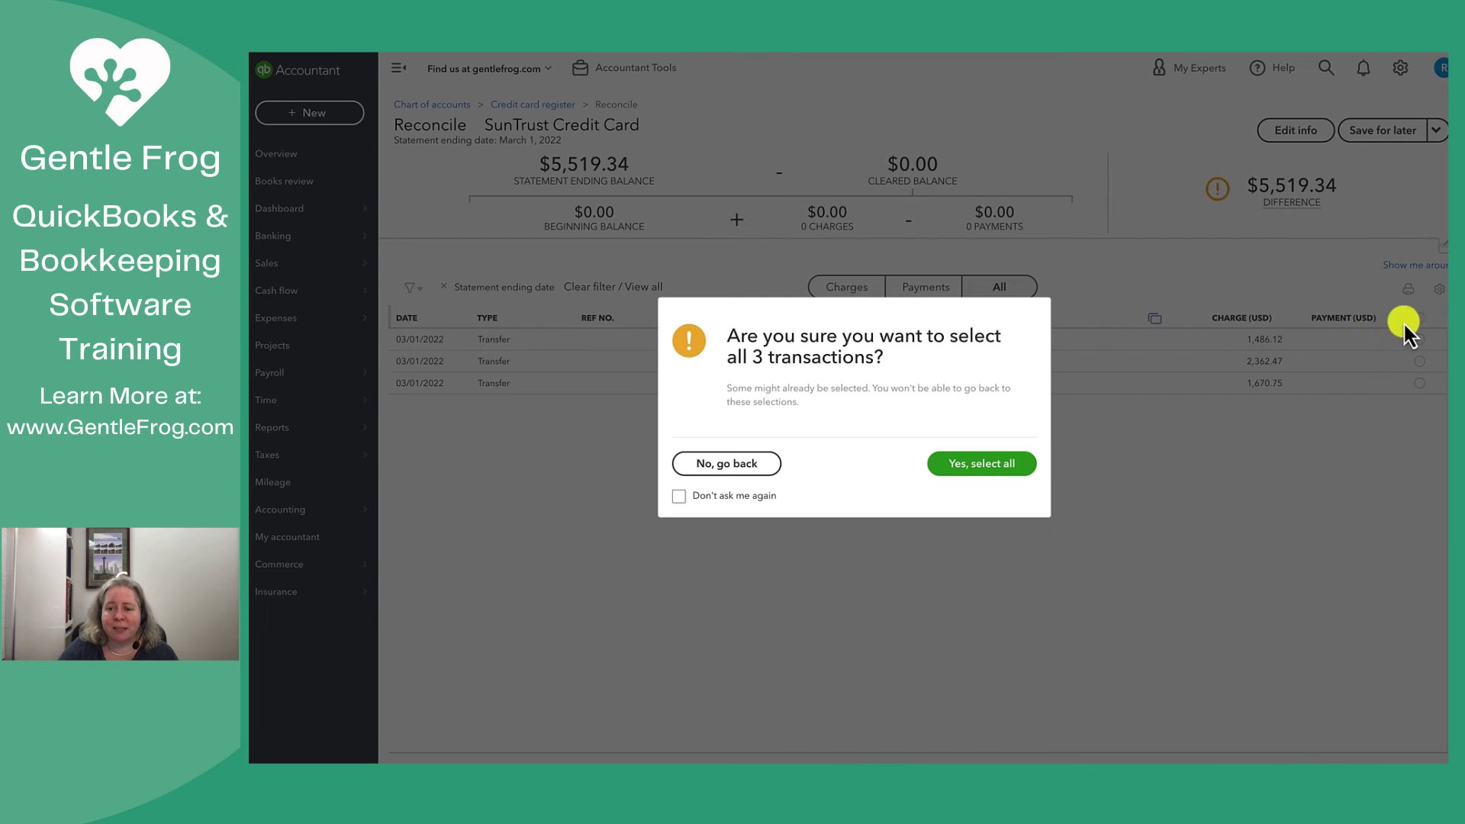
left_click(1007, 470)
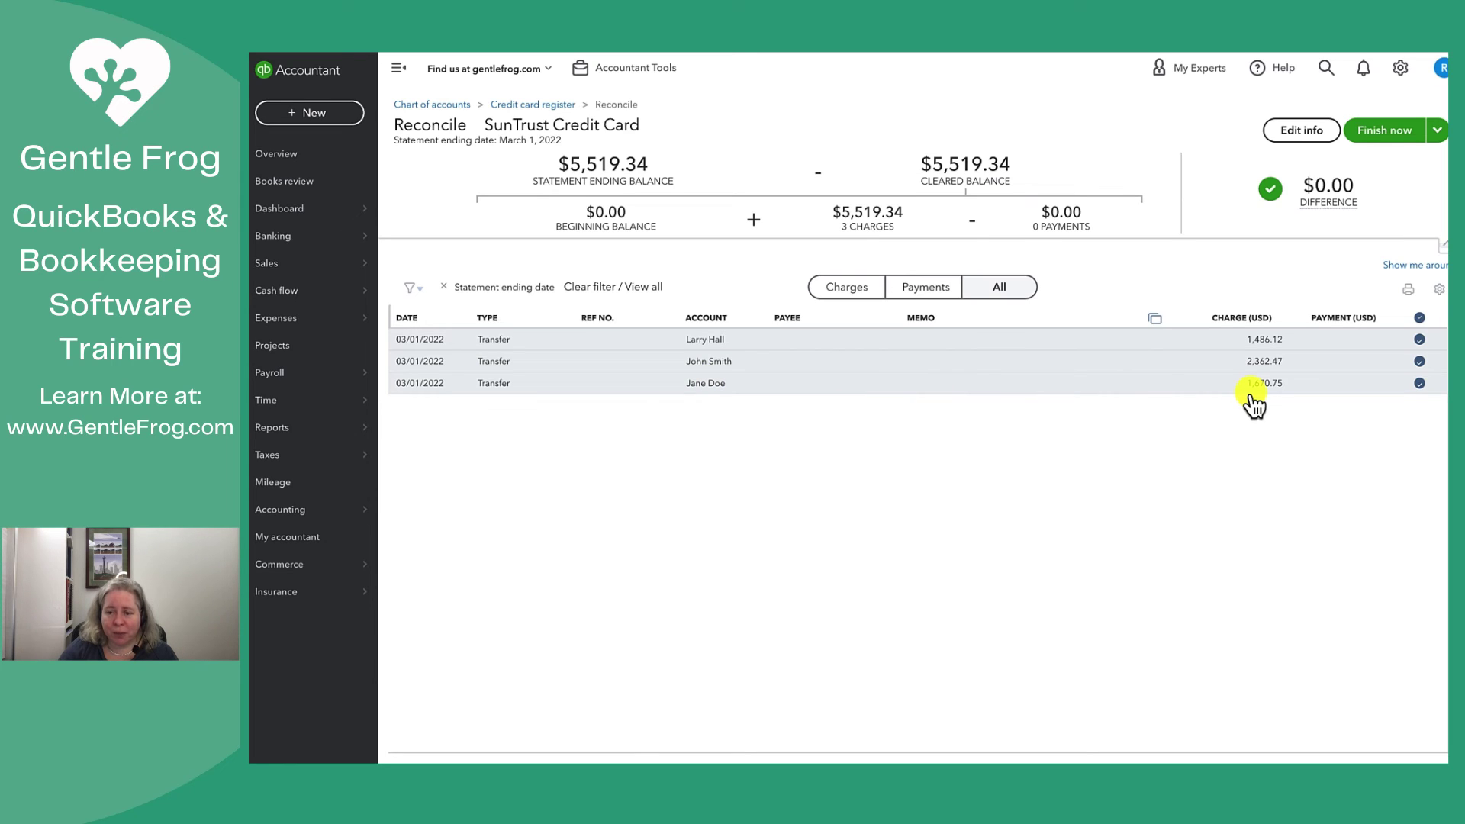
mouse_move(1318, 195)
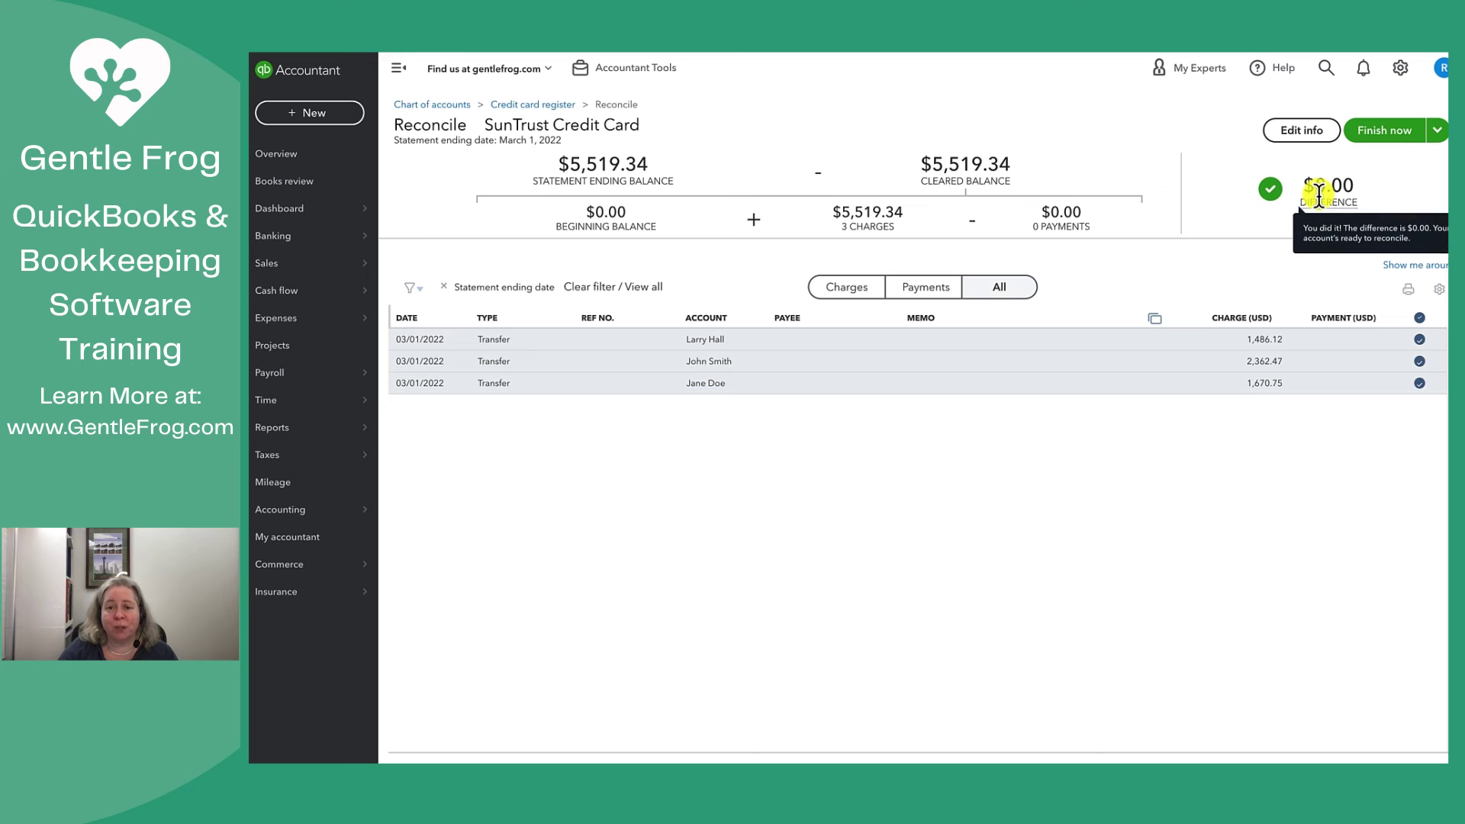
left_click(1386, 136)
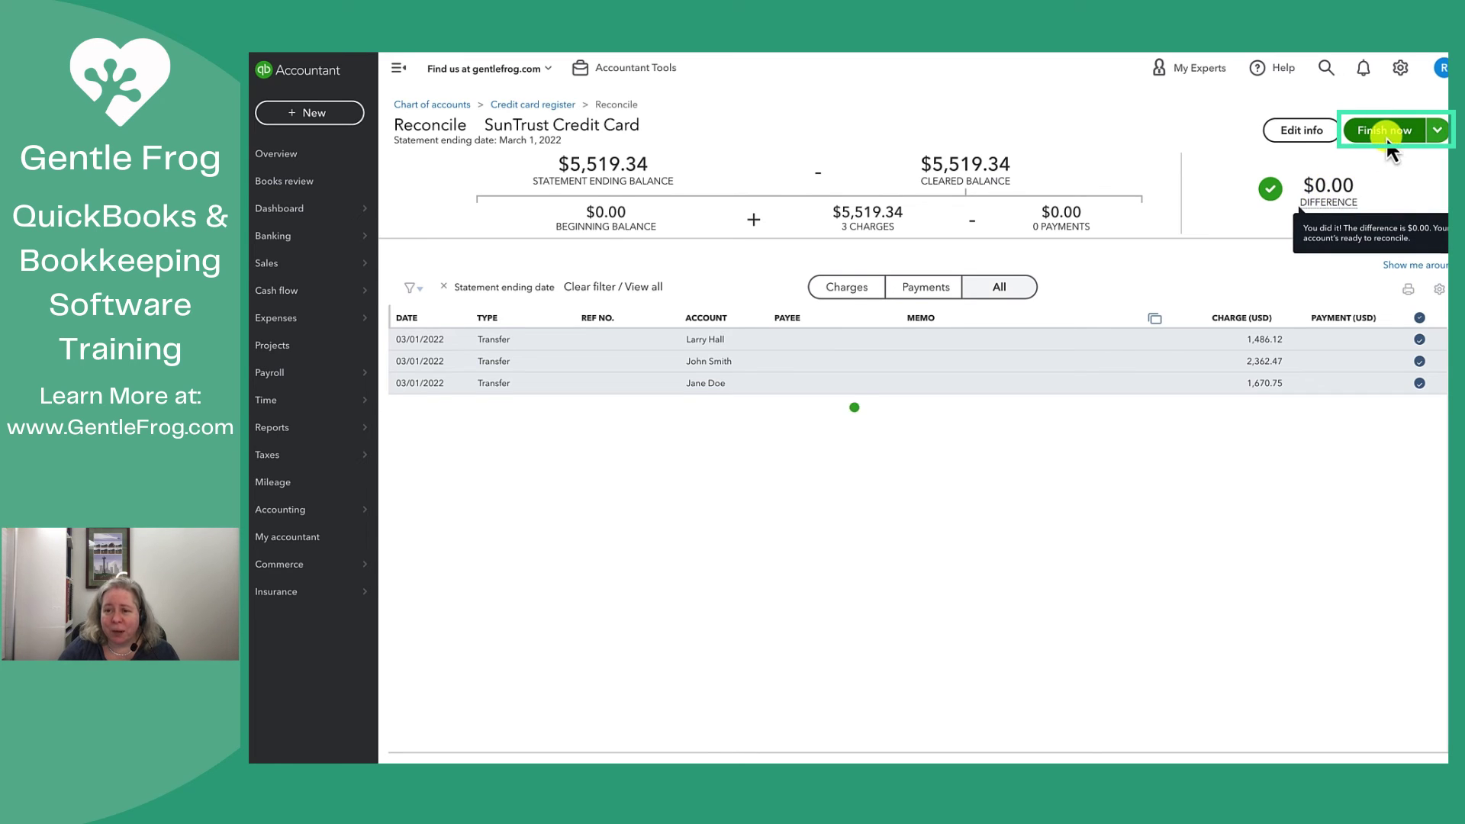
left_click(1015, 549)
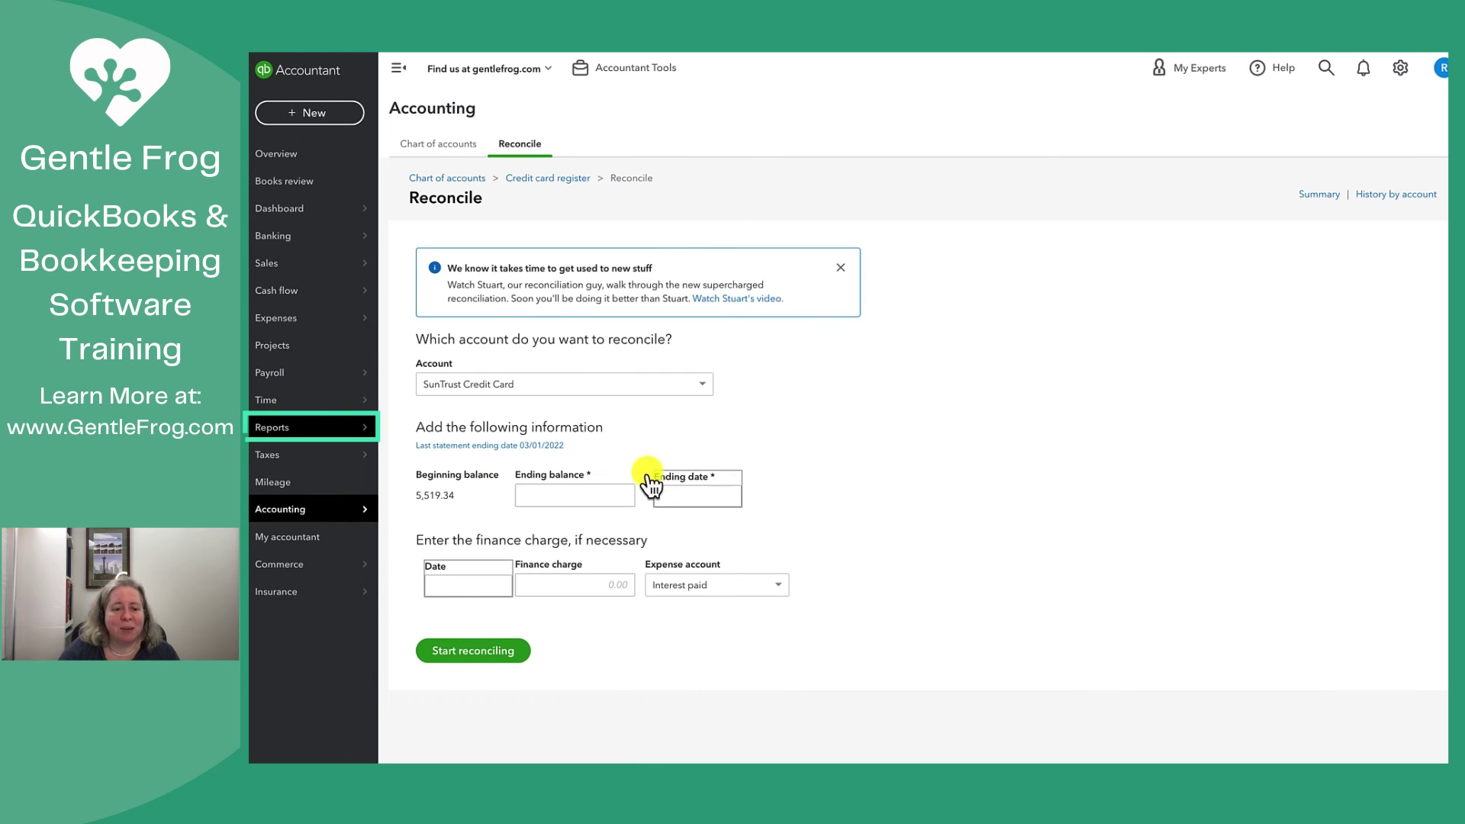
Open the Balance Sheet to confirm sub-cards at 0.00 and SunTrust at 5,519.34, then view the statement
left_click(405, 424)
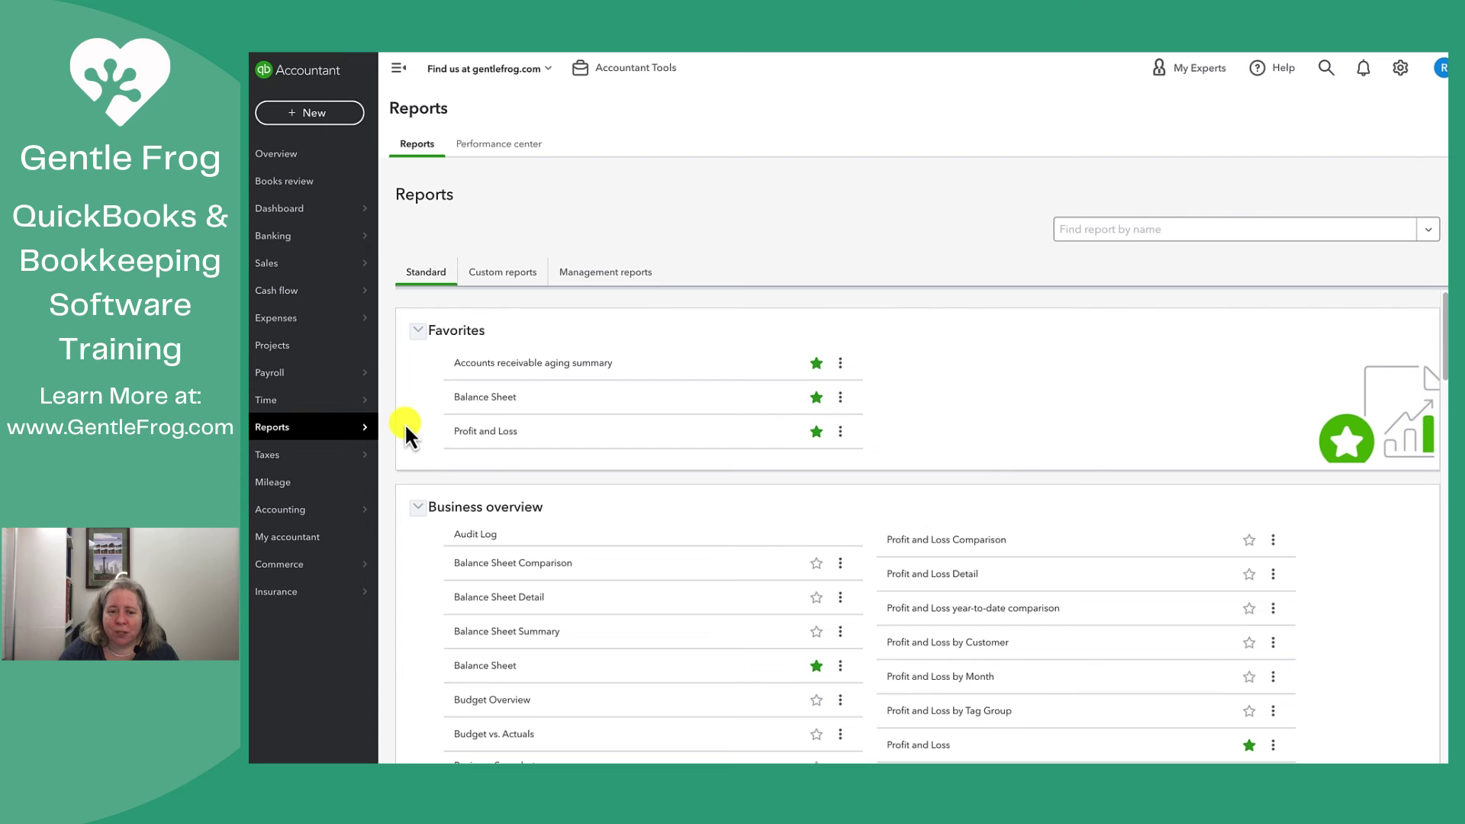
left_click(488, 404)
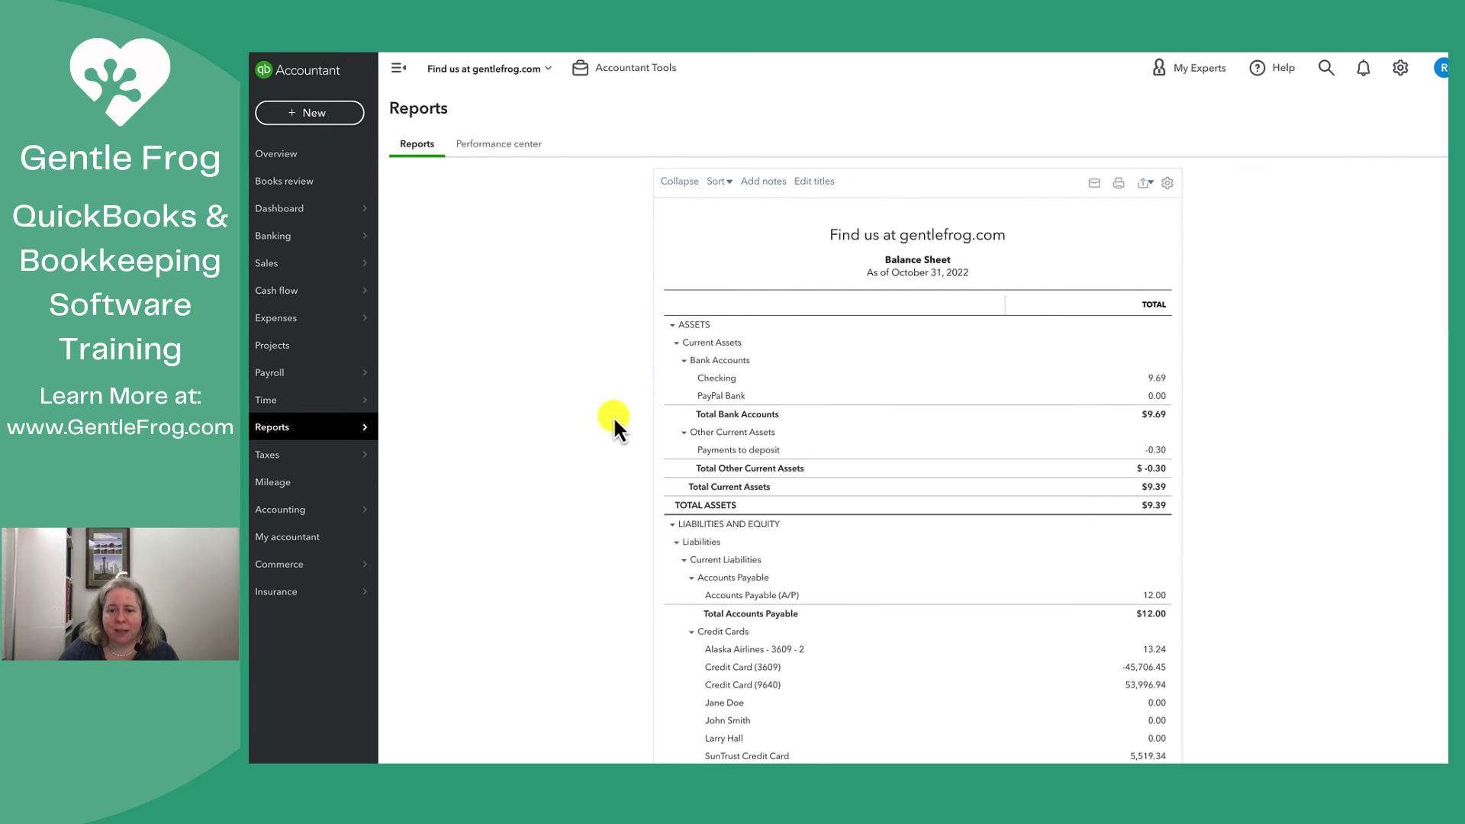
scroll(615, 420, "down", 3)
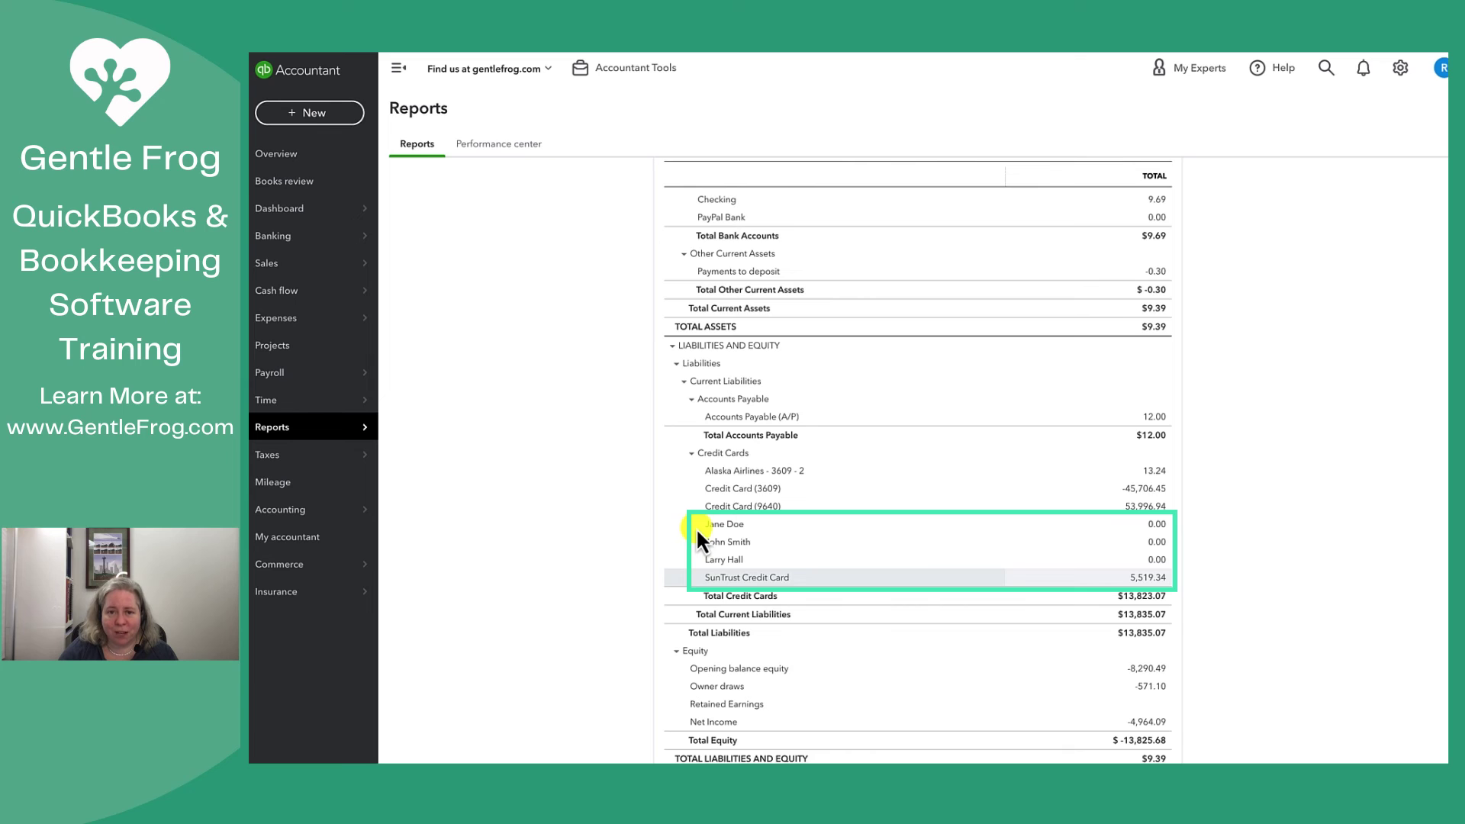
left_click(755, 54)
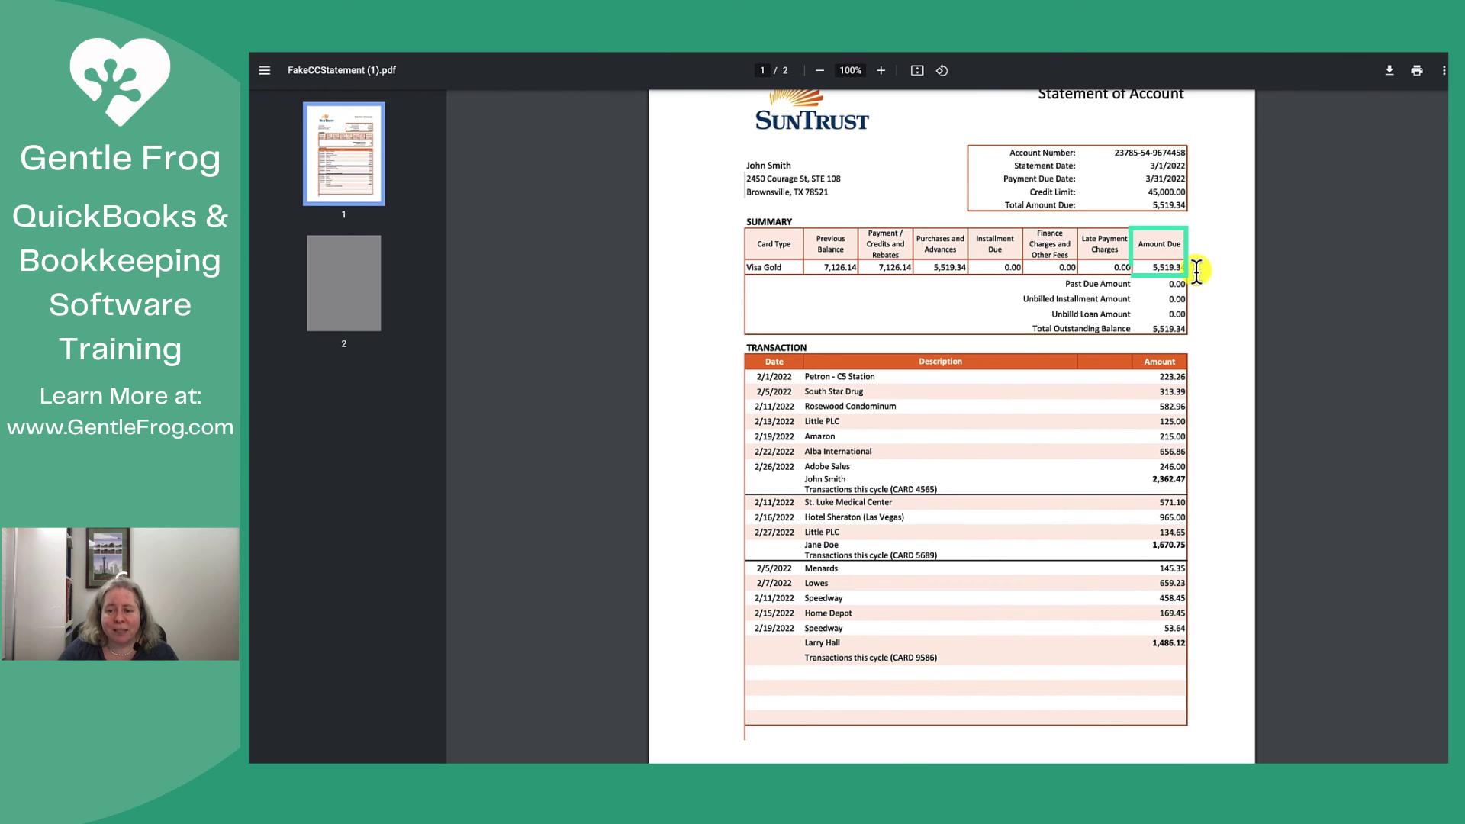
Zoom the SunTrust statement to 150% to read its 5,519.34 amount due
left_click(880, 70)
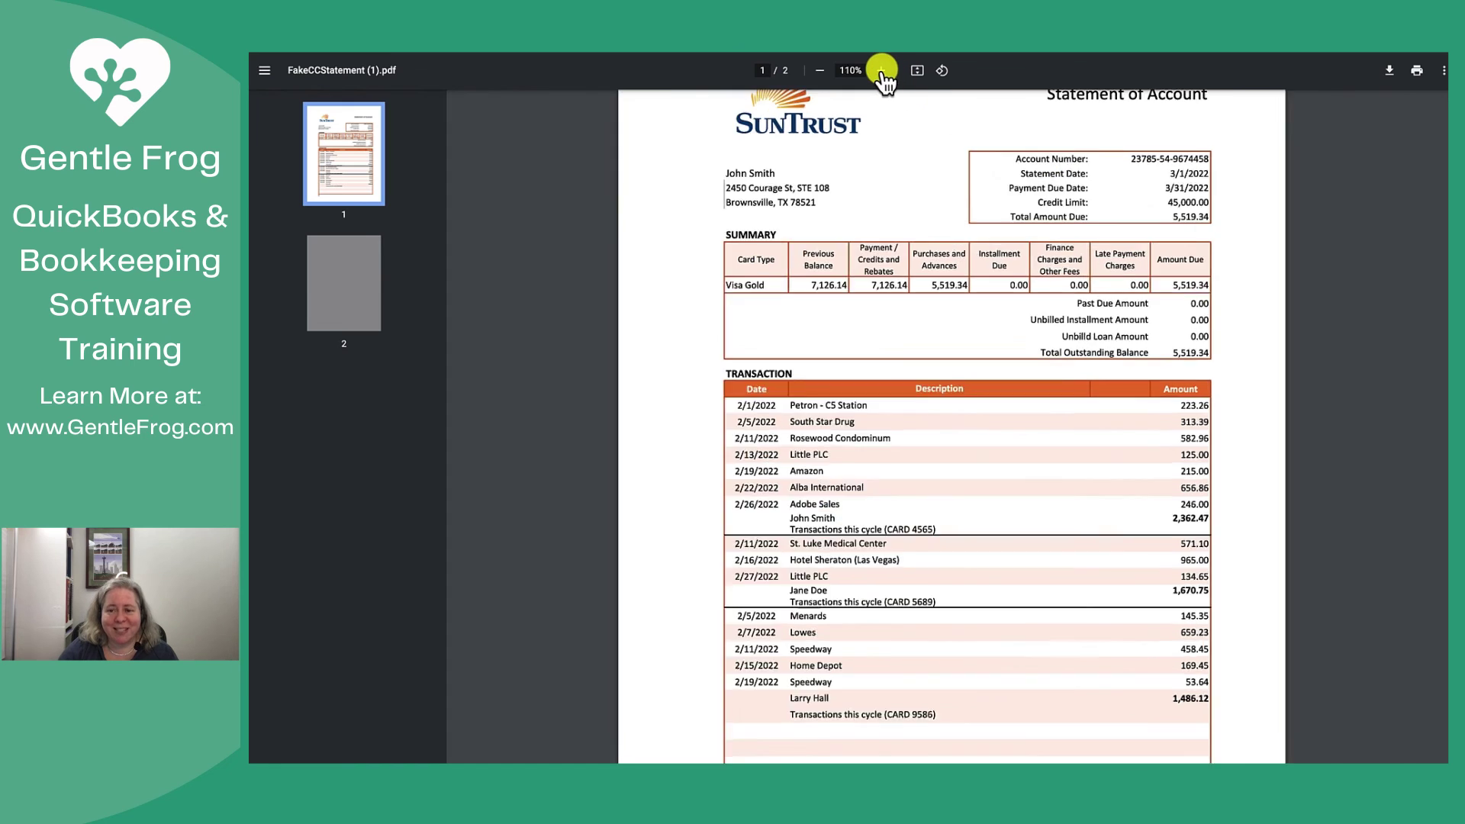
left_click(880, 71)
left_click(881, 70)
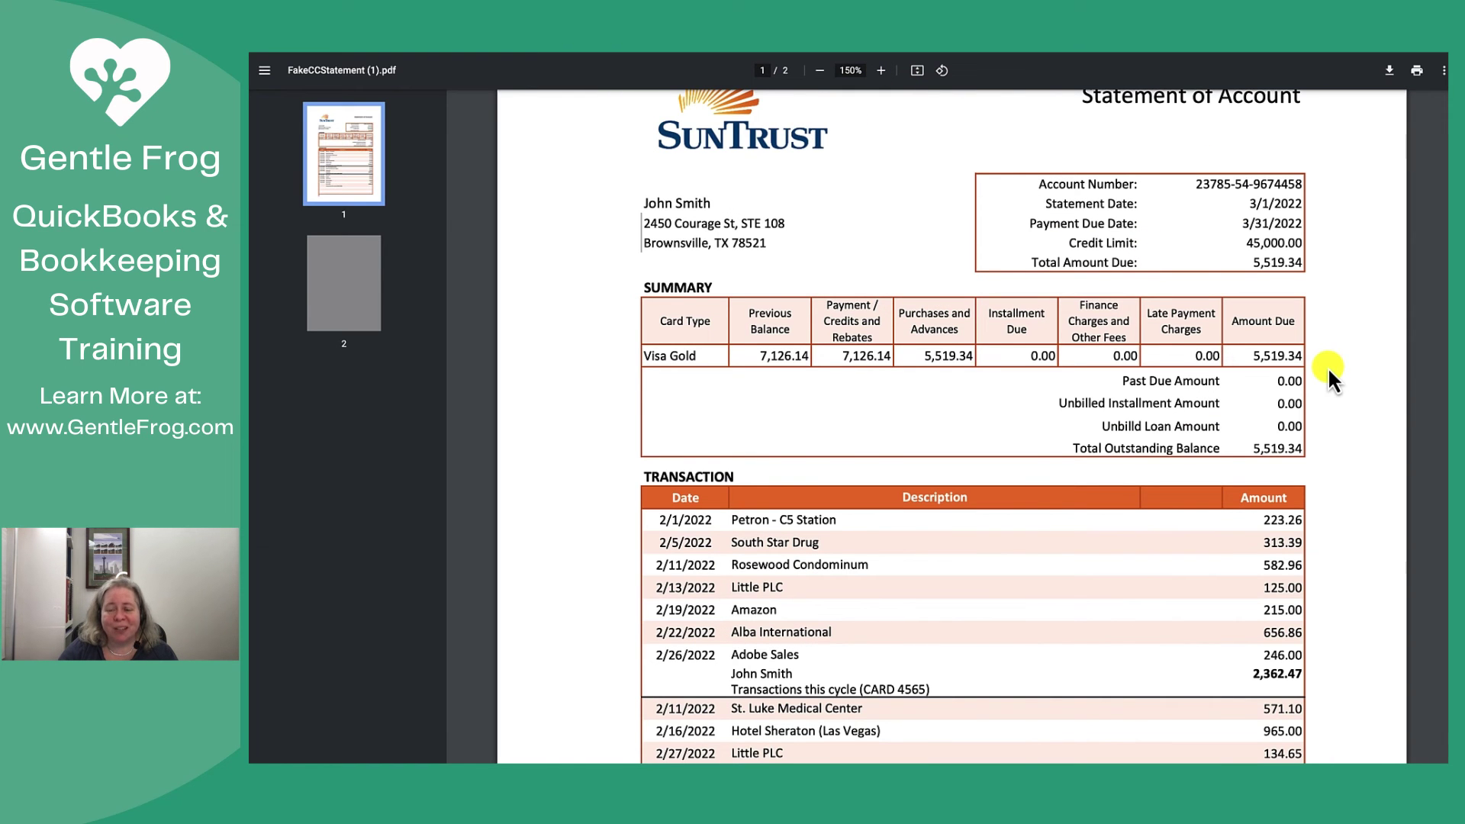